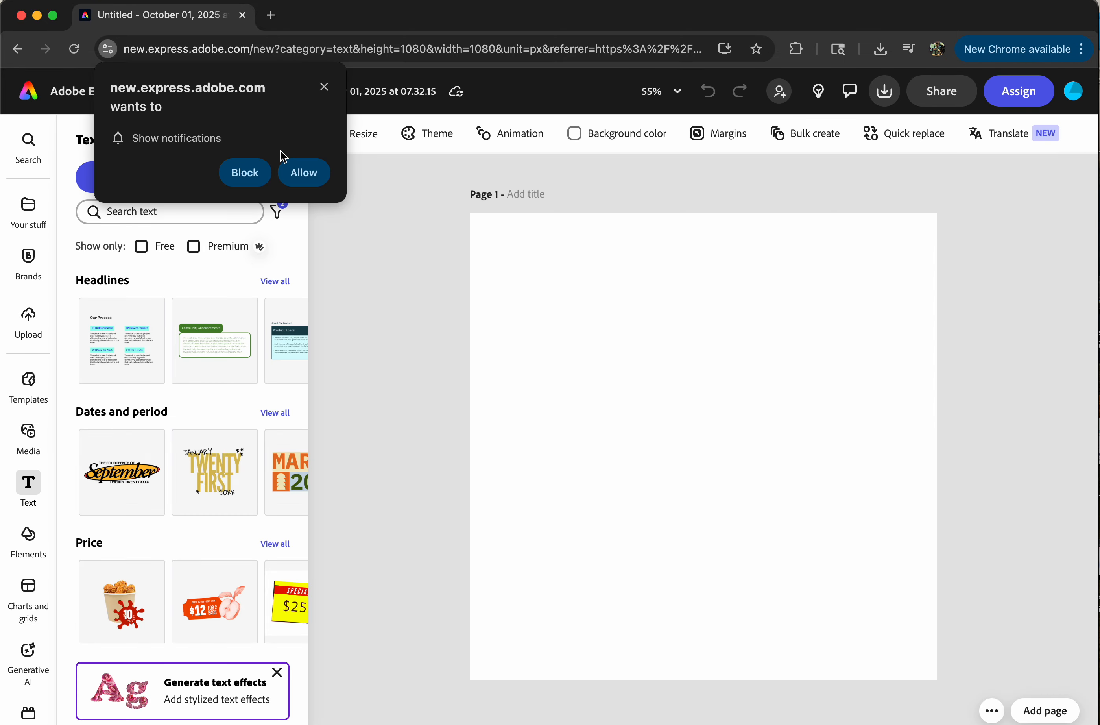
Step: Upload the Palace of Fine Arts photo onto the page and enlarge it to fill the whole square canvas
{"action": "left_click", "coordinate": [325, 88]}
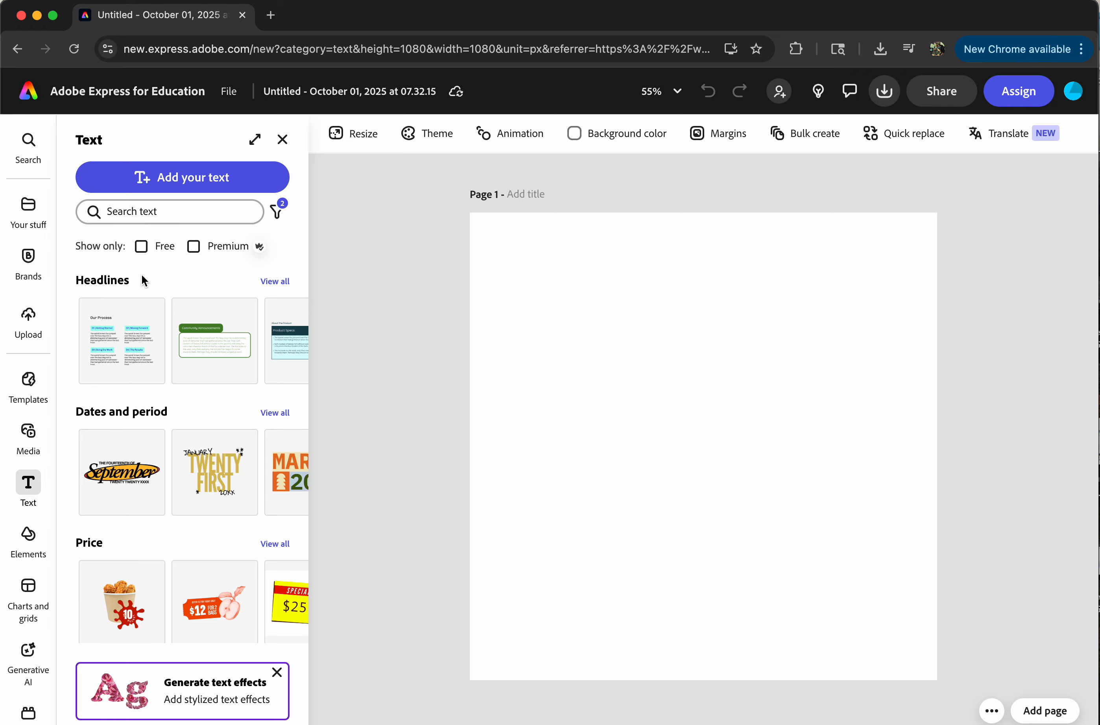
{"action": "scroll", "coordinate": [169, 445], "scroll_direction": "down", "scroll_amount": 1}
{"action": "scroll", "coordinate": [170, 446], "scroll_direction": "down", "scroll_amount": 1}
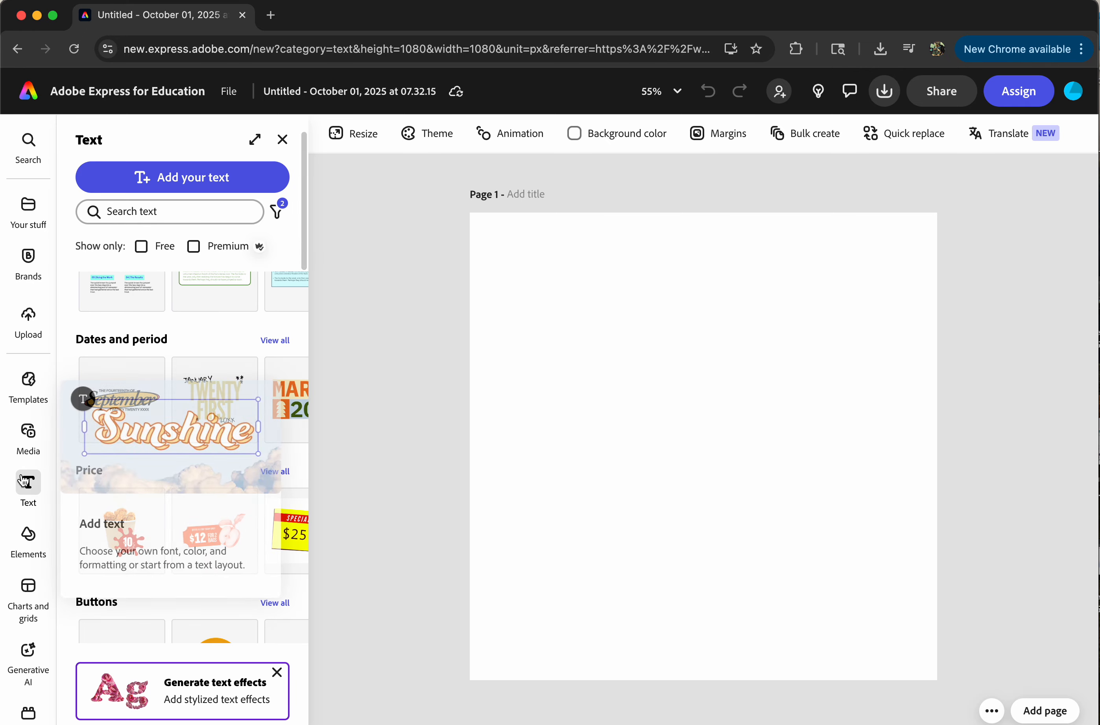
{"action": "left_click", "coordinate": [29, 322]}
{"action": "double_click", "coordinate": [713, 470]}
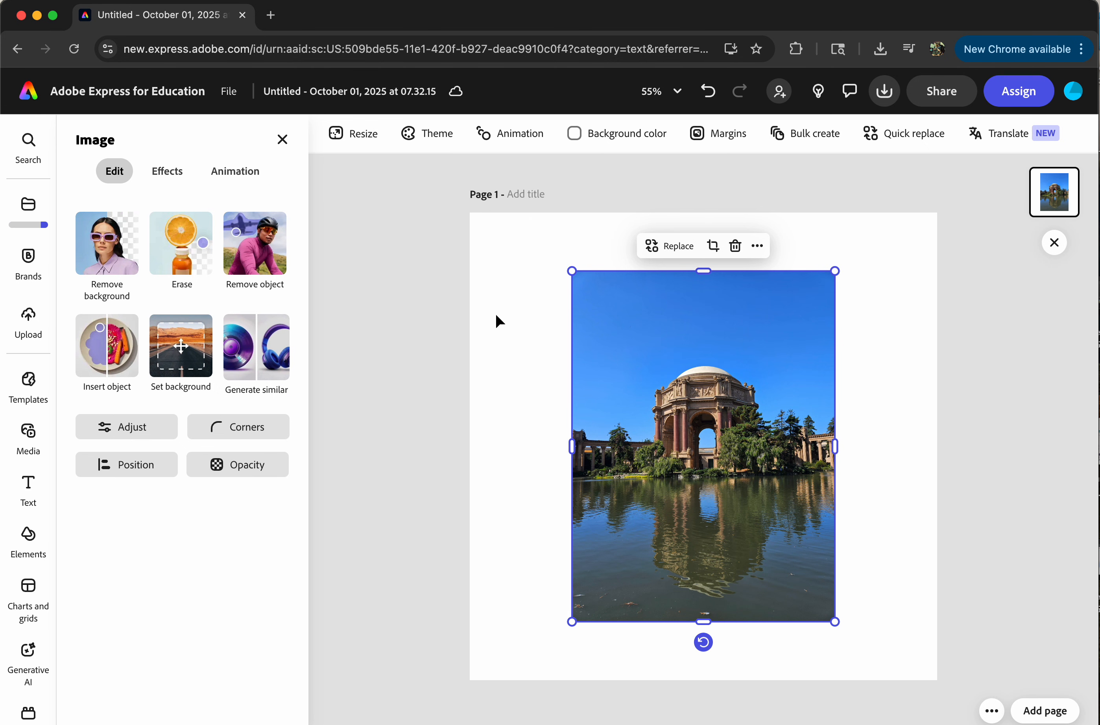
{"action": "left_click_drag", "start_coordinate": [572, 621], "coordinate": [360, 724]}
{"action": "left_click_drag", "start_coordinate": [612, 471], "coordinate": [714, 361]}
Step: Add a new text box with the Circle text layout and enlarge it into a ring around the palace dome
{"action": "left_click", "coordinate": [33, 488]}
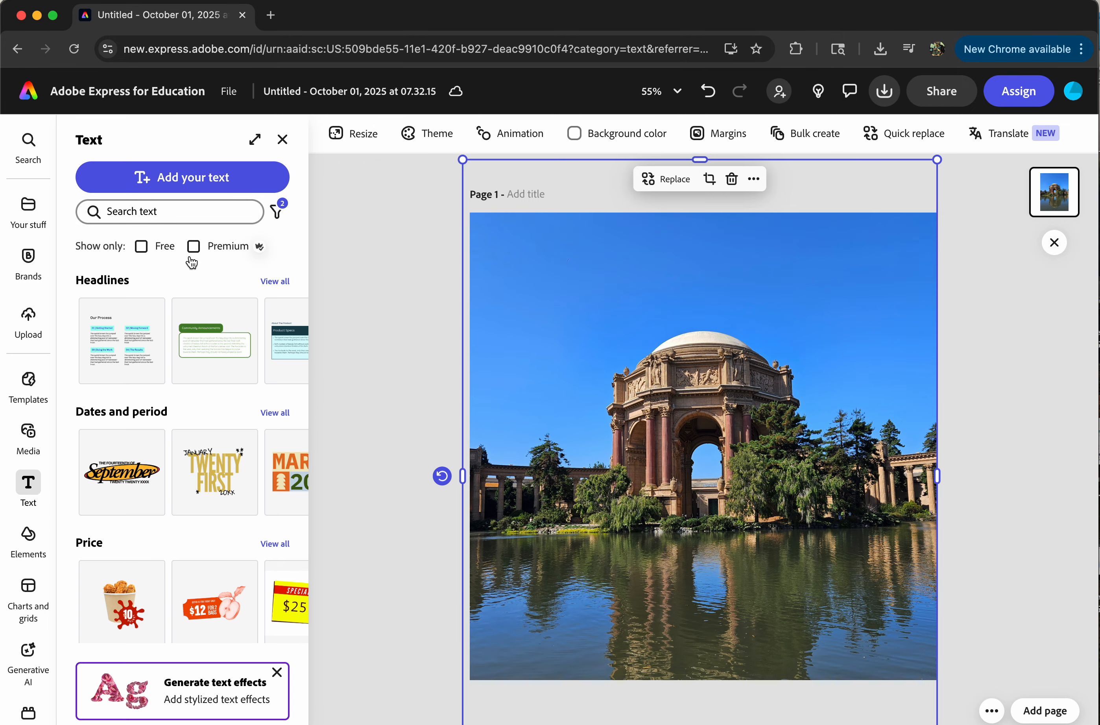
{"action": "scroll", "coordinate": [216, 454], "scroll_direction": "down", "scroll_amount": 5}
{"action": "scroll", "coordinate": [214, 451], "scroll_direction": "up", "scroll_amount": 5}
{"action": "left_click", "coordinate": [173, 178]}
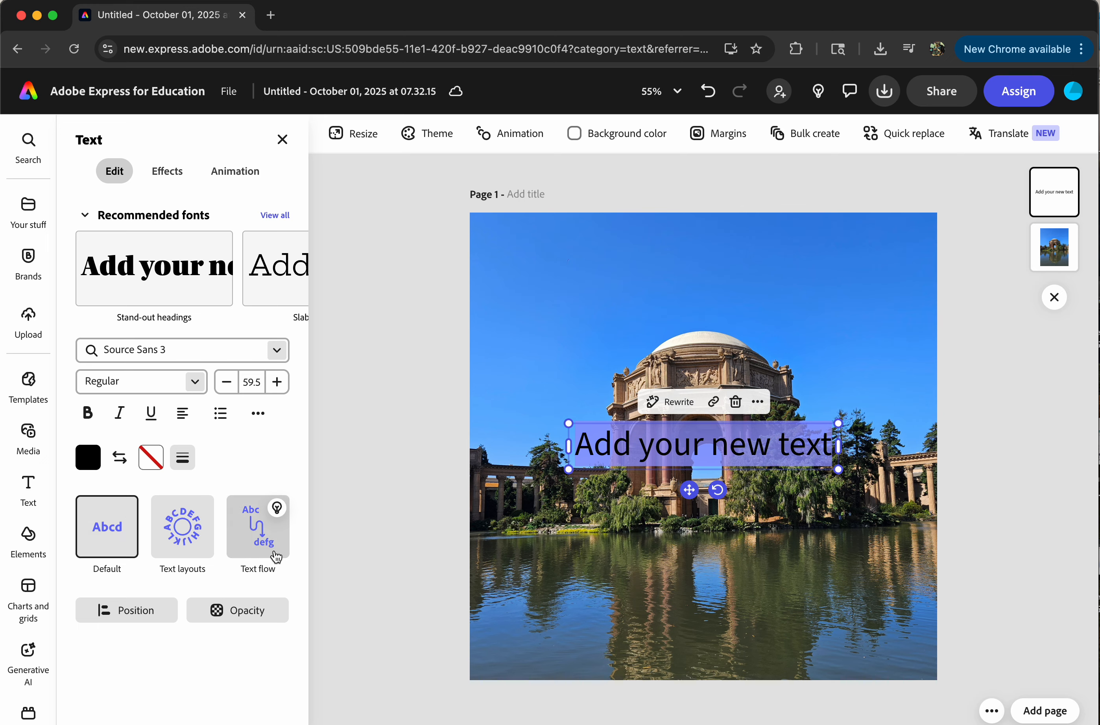
{"action": "left_click", "coordinate": [202, 554]}
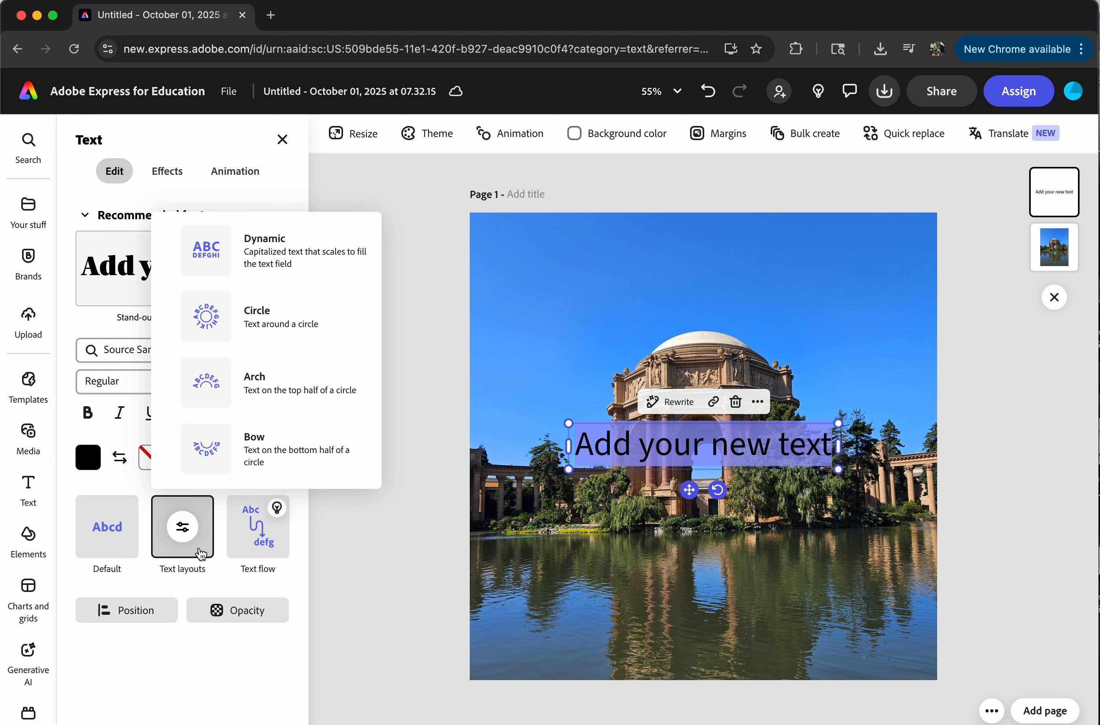
{"action": "left_click", "coordinate": [210, 335]}
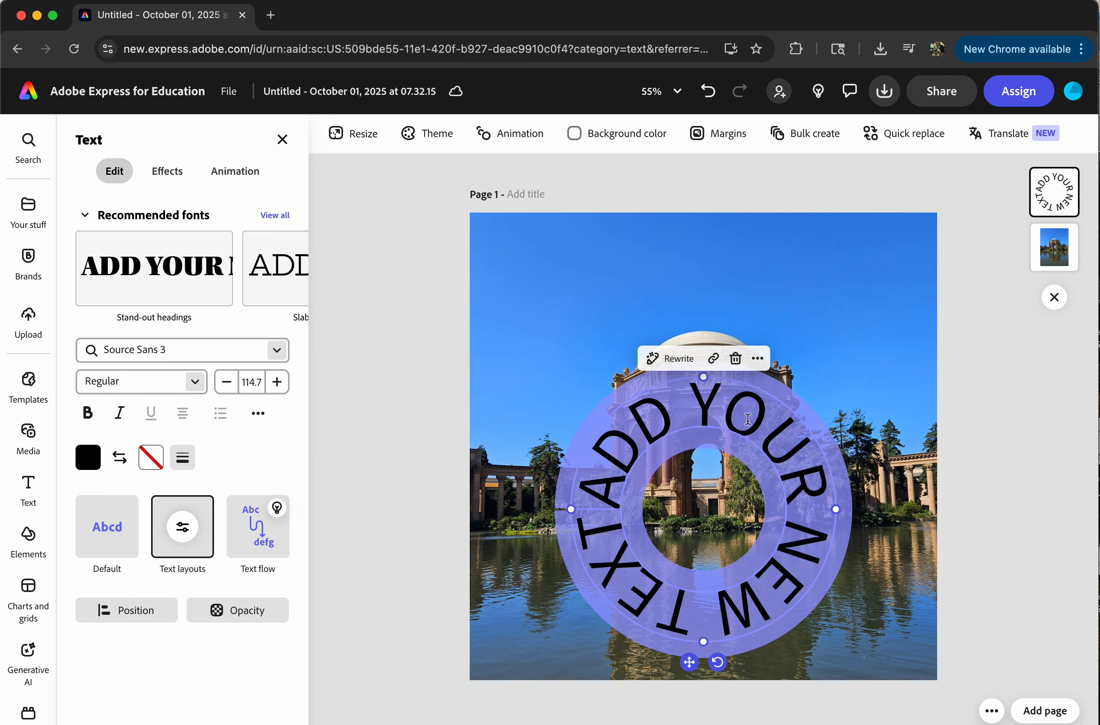
{"action": "left_click_drag", "start_coordinate": [715, 382], "coordinate": [716, 297]}
{"action": "left_click_drag", "start_coordinate": [572, 426], "coordinate": [532, 426]}
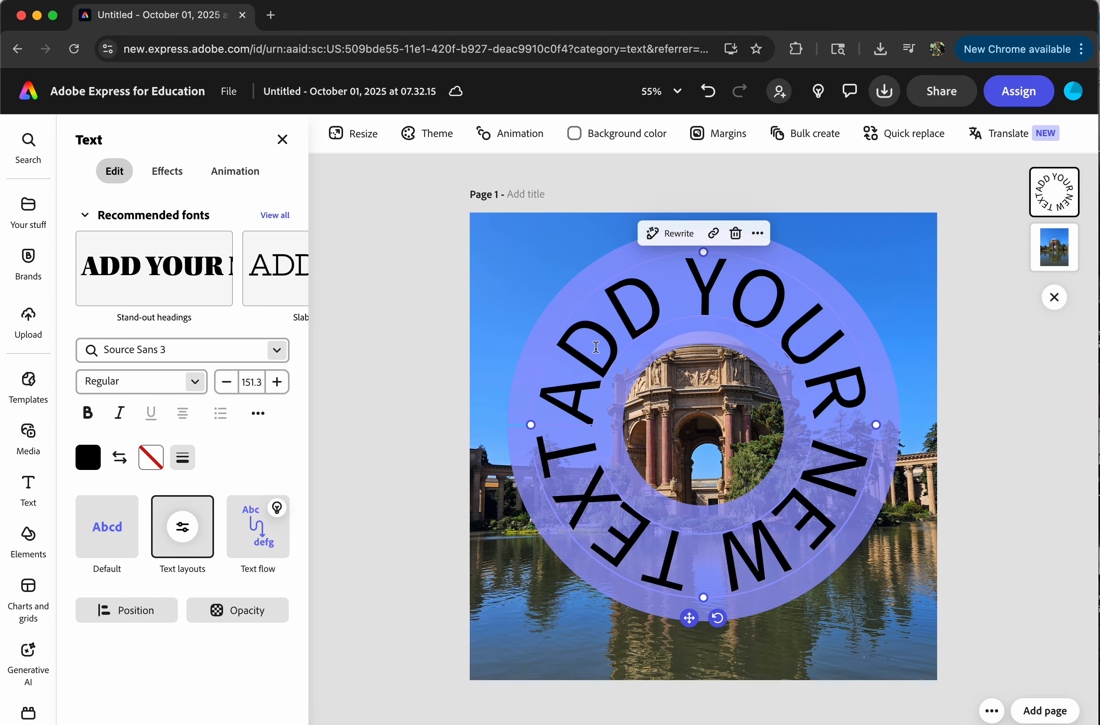
Step: Replace the circular placeholder text with "THE PALACE OF FINE ARTS"
{"action": "double_click", "coordinate": [596, 347]}
{"action": "type", "text": "THE PALACE"}
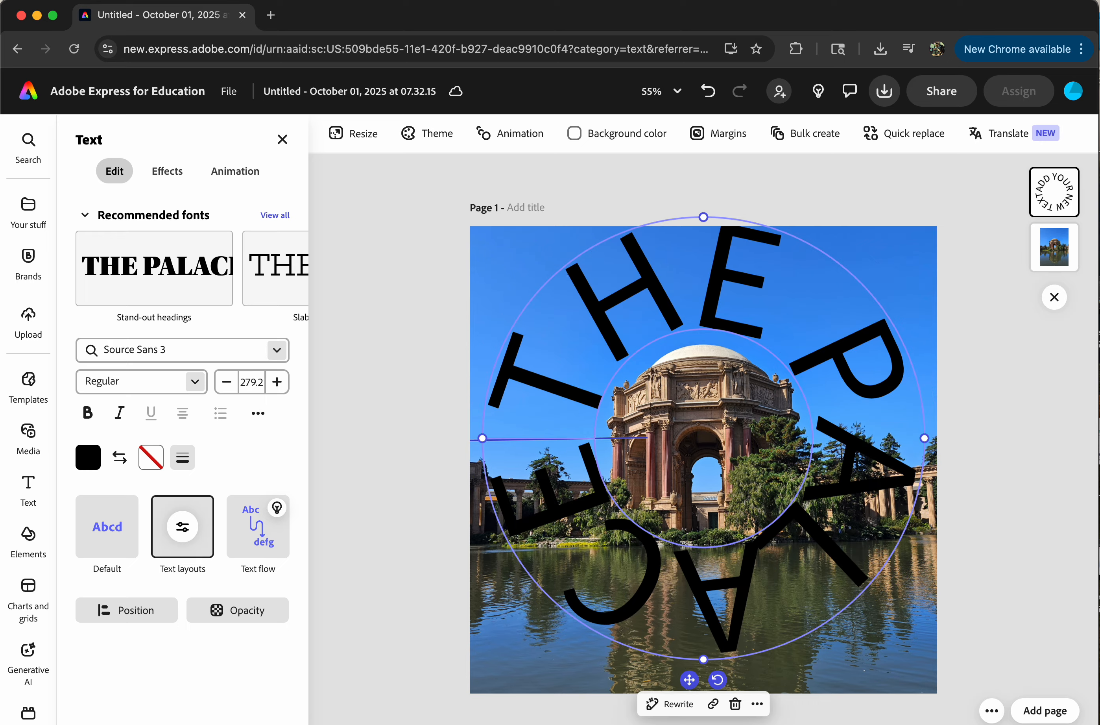
{"action": "type", "text": " OF FINE A"}
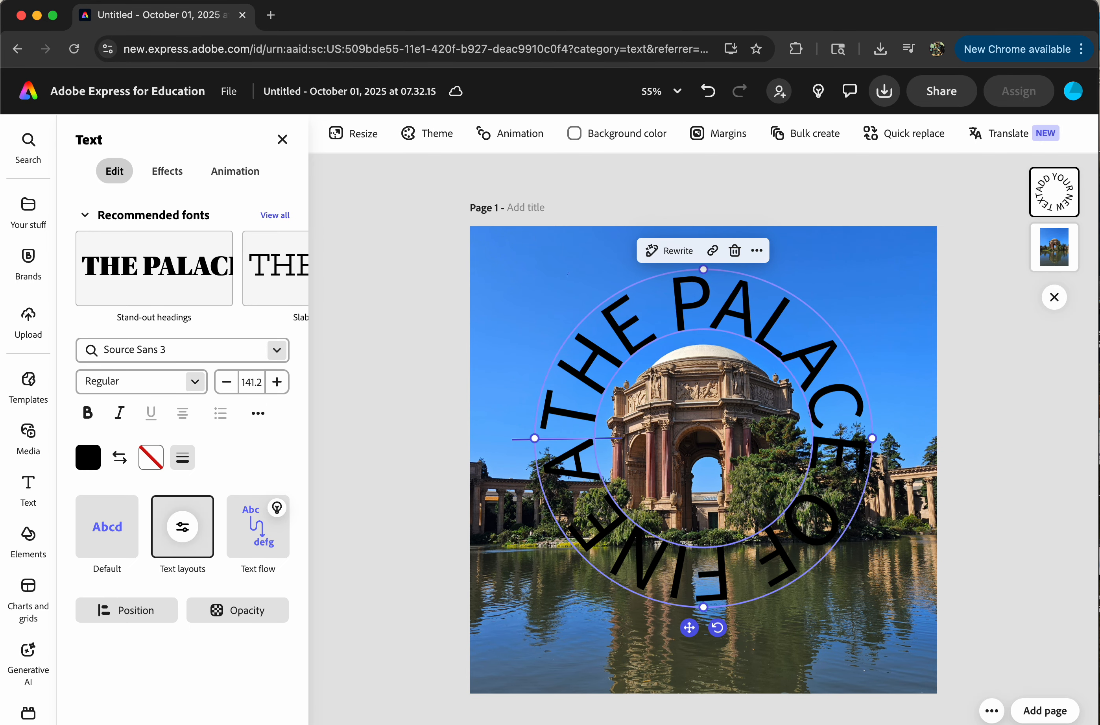
{"action": "type", "text": "RTS"}
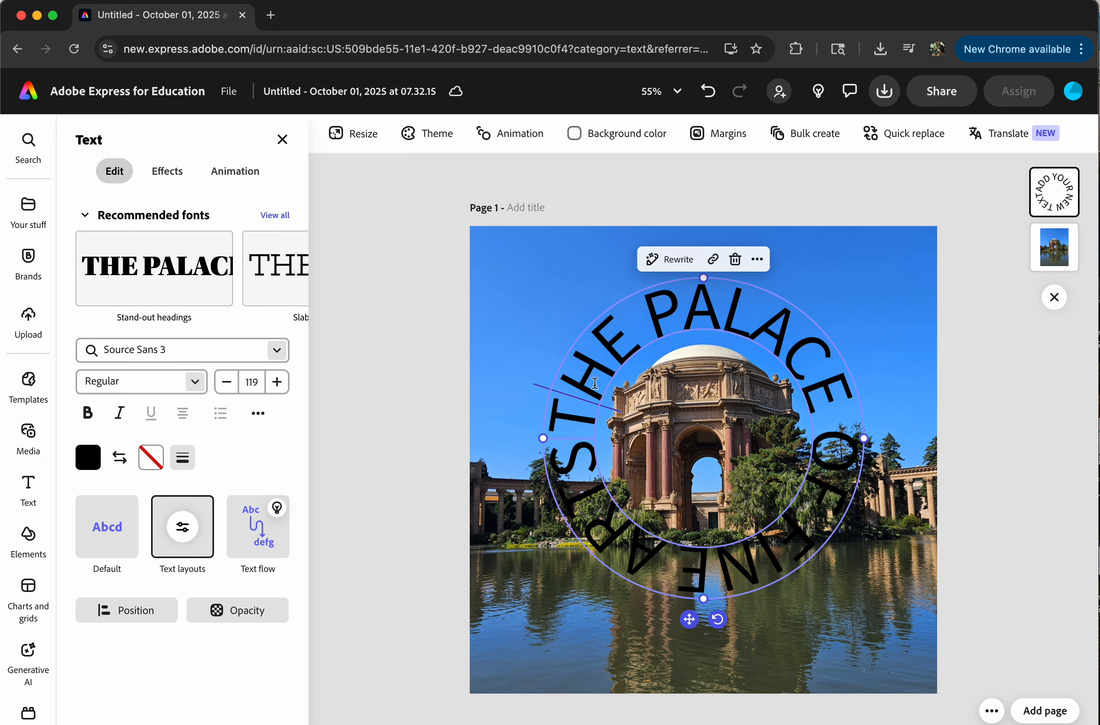
Step: Set the fill colour of all the circular text to the red #CC412F
{"action": "key", "text": "super+a"}
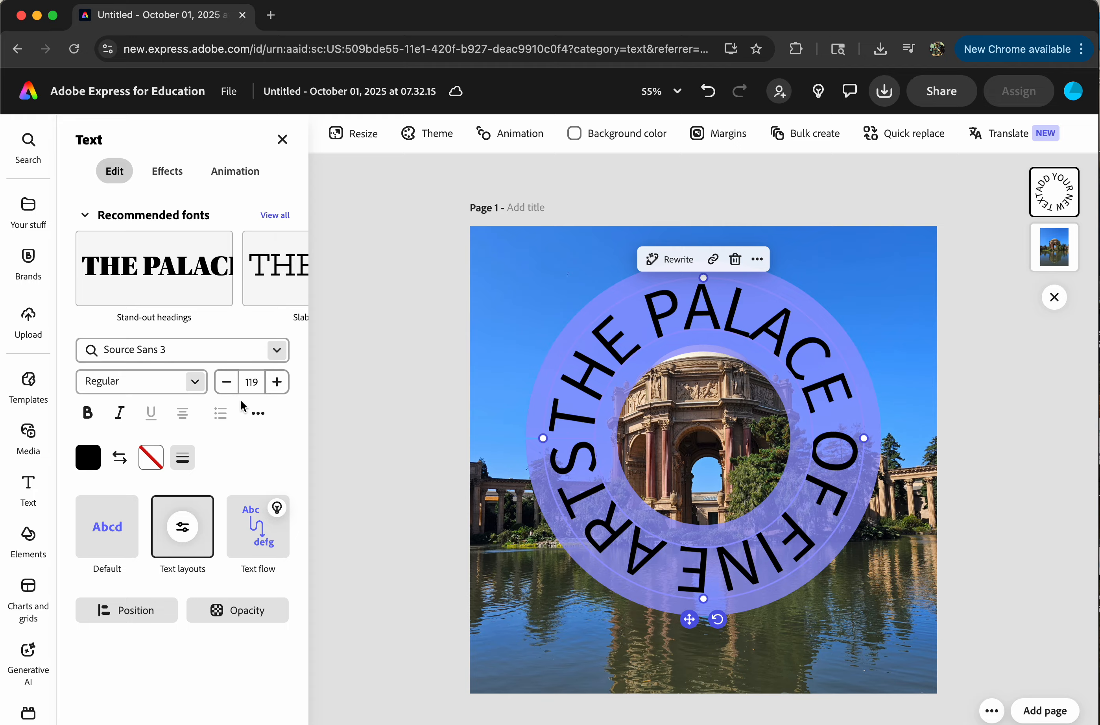
{"action": "left_click", "coordinate": [255, 416]}
{"action": "left_click", "coordinate": [256, 416]}
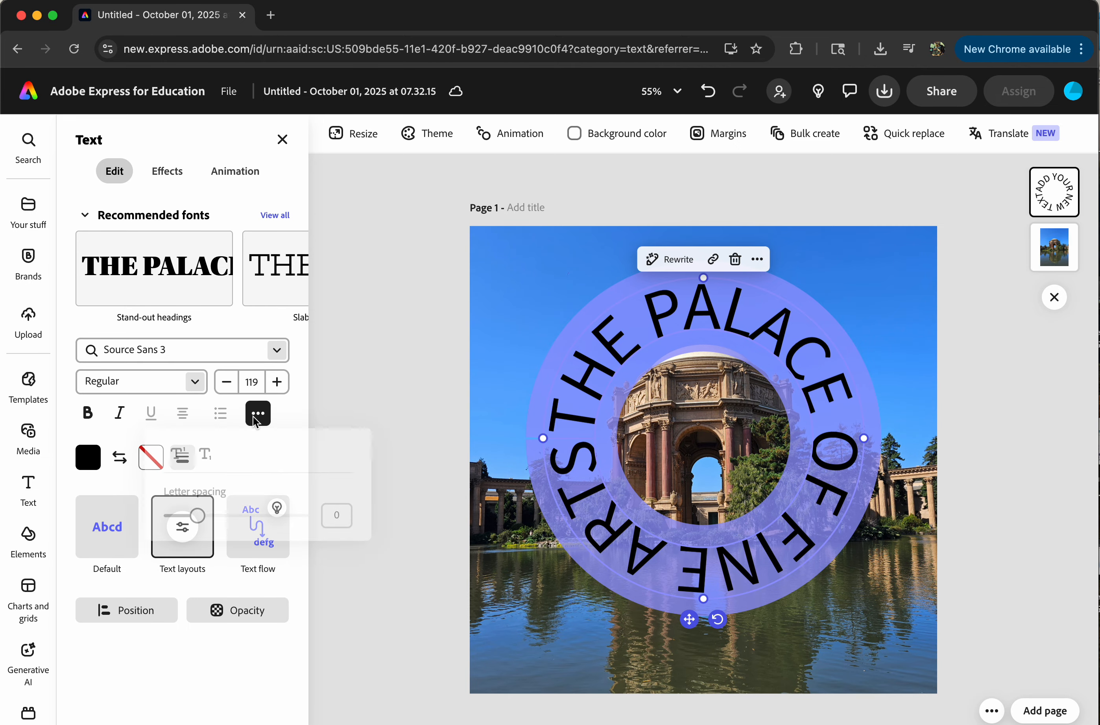
{"action": "left_click", "coordinate": [90, 456]}
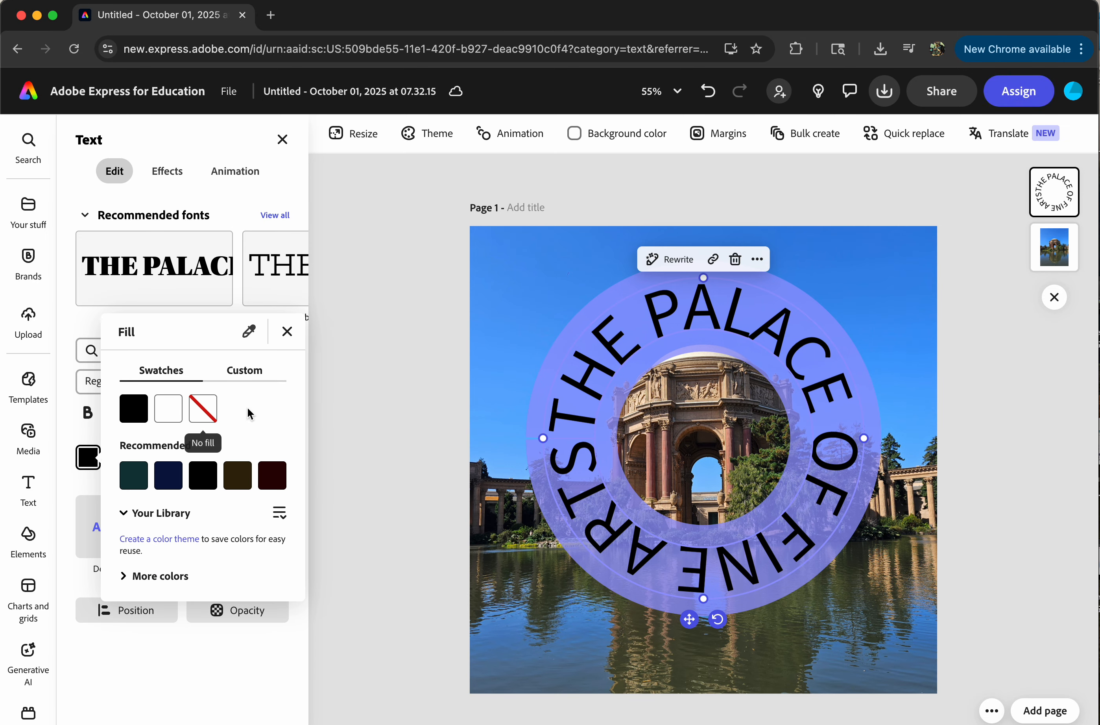
{"action": "left_click", "coordinate": [139, 577]}
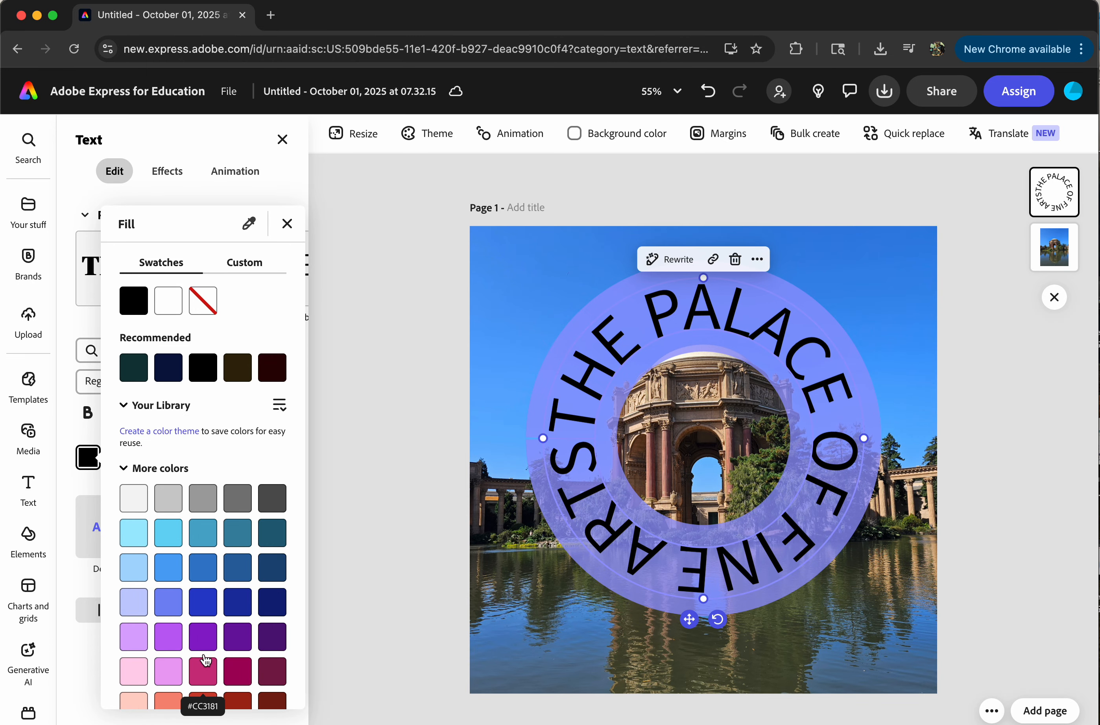
{"action": "scroll", "coordinate": [206, 662], "scroll_direction": "down", "scroll_amount": 3}
{"action": "left_click", "coordinate": [208, 636]}
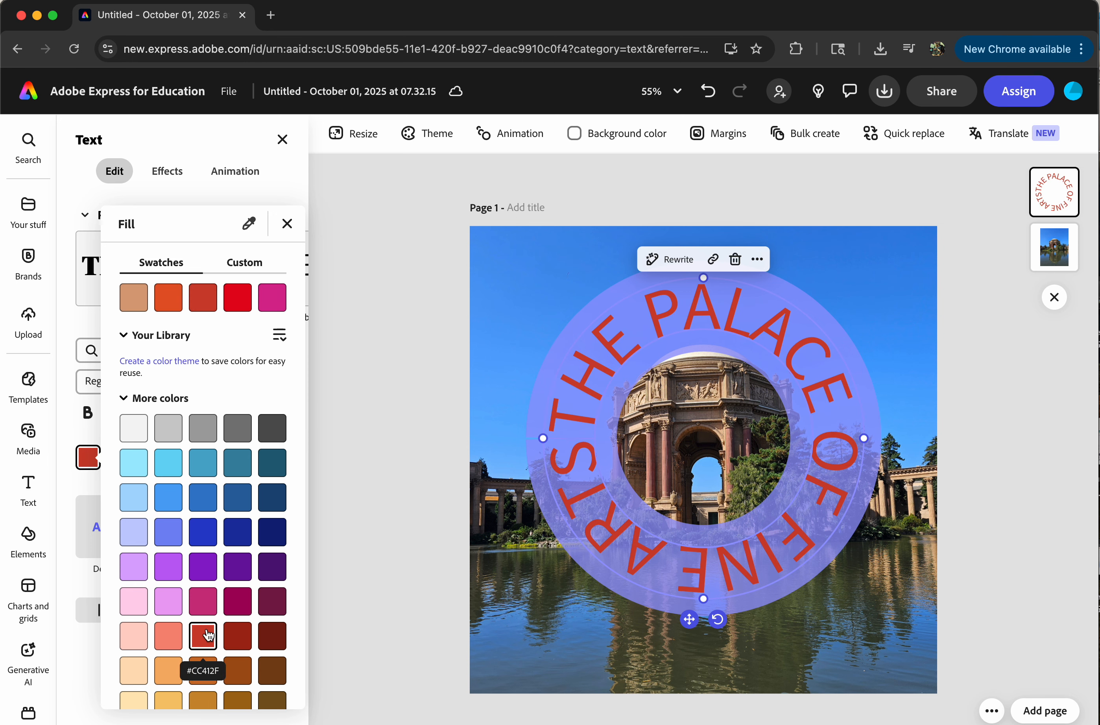
Step: Lower the opacity of the circular text's fill colour to 34%
{"action": "scroll", "coordinate": [216, 364], "scroll_direction": "down", "scroll_amount": 3}
{"action": "scroll", "coordinate": [216, 364], "scroll_direction": "up", "scroll_amount": 5}
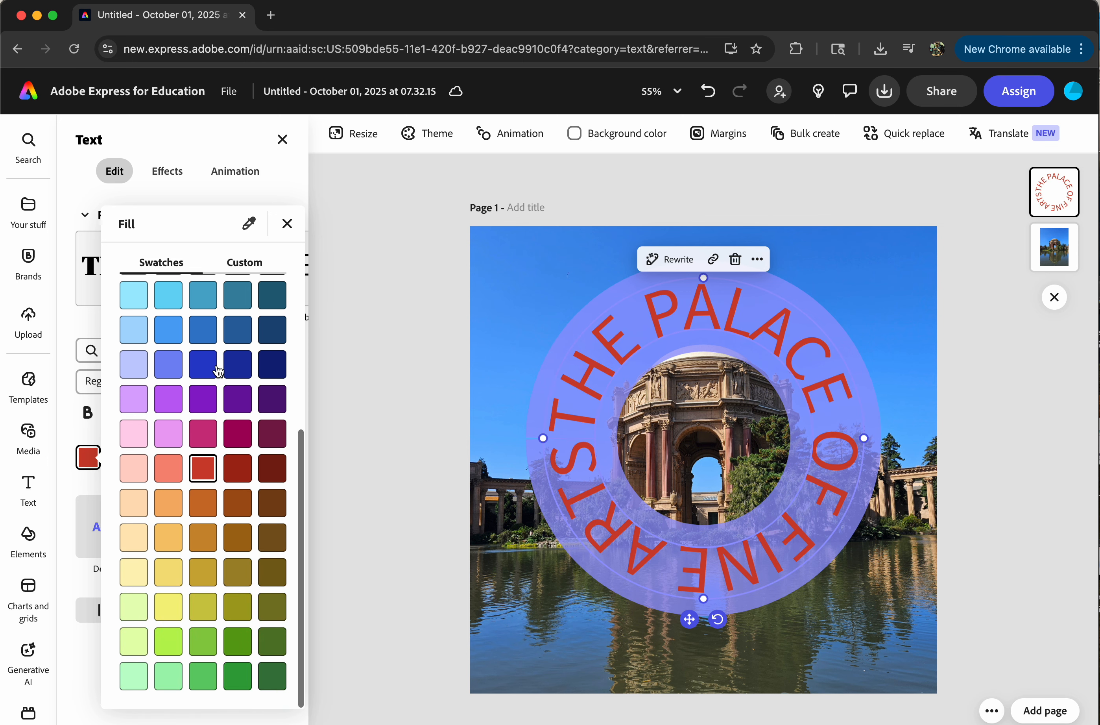
{"action": "left_click", "coordinate": [245, 263]}
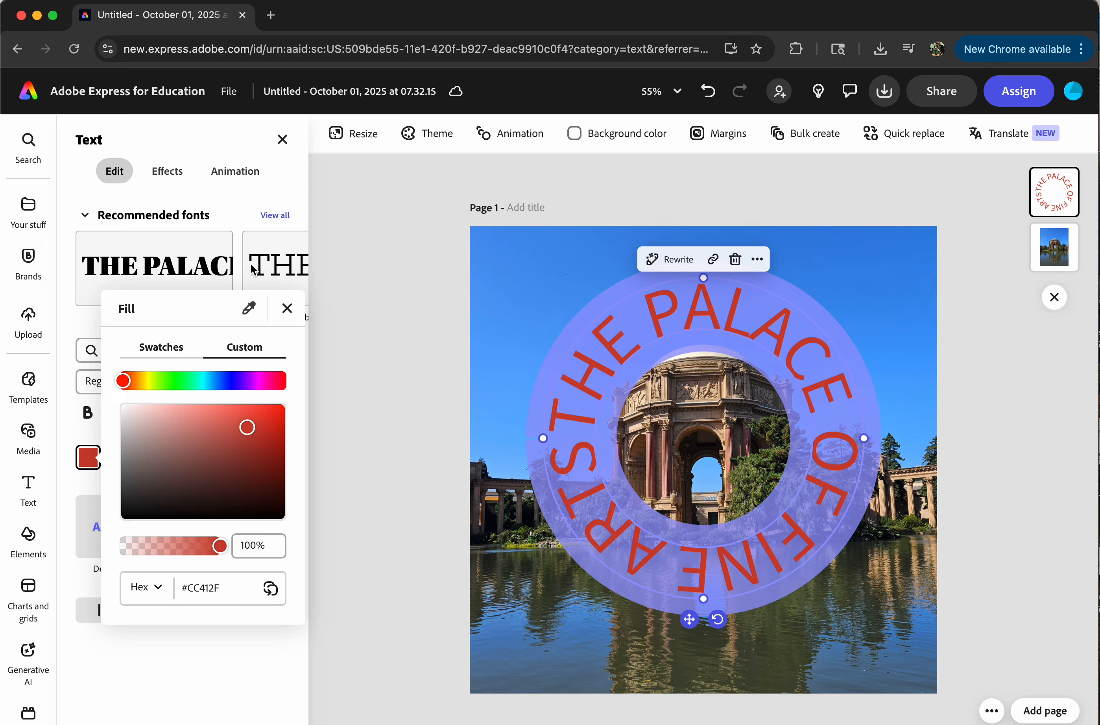
{"action": "left_click_drag", "start_coordinate": [219, 547], "coordinate": [153, 546]}
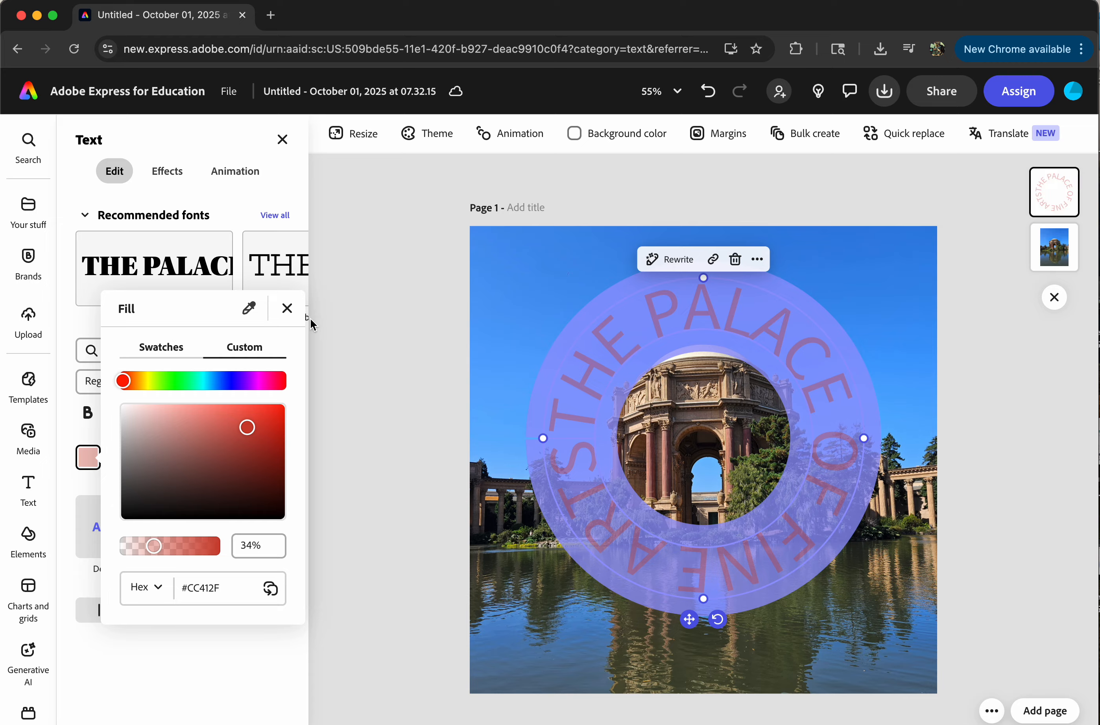
{"action": "left_click", "coordinate": [287, 308]}
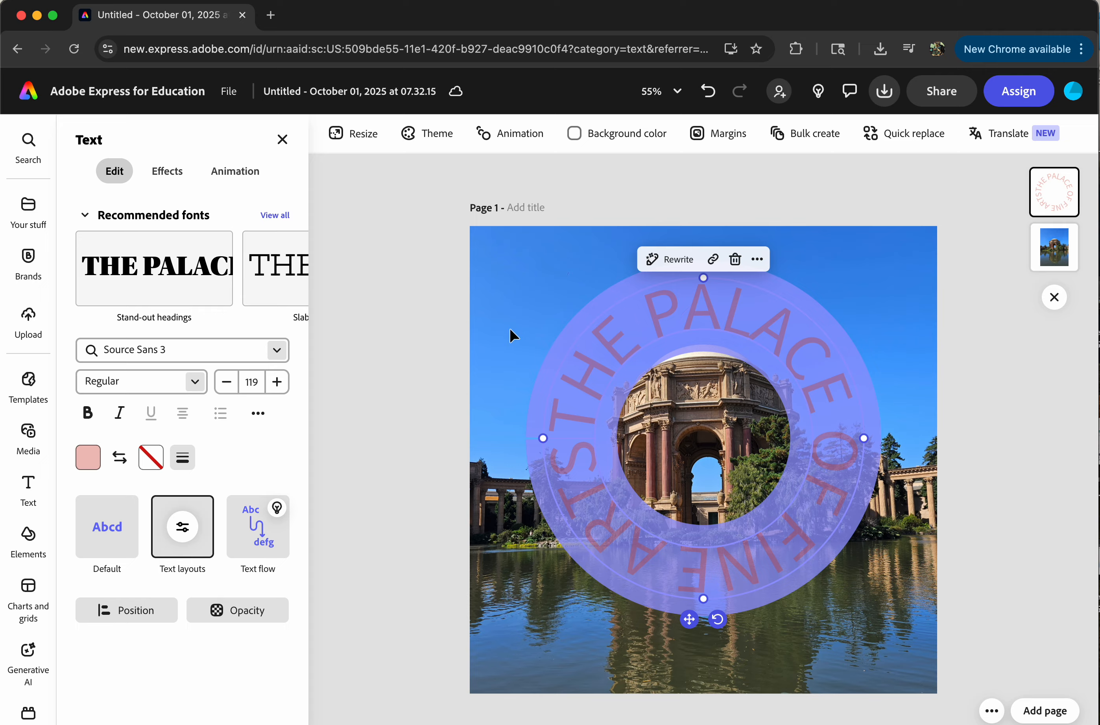
Step: Apply the Spin entrance animation to the circular text, play it back and rewind the timeline to near the start
{"action": "left_click", "coordinate": [519, 143]}
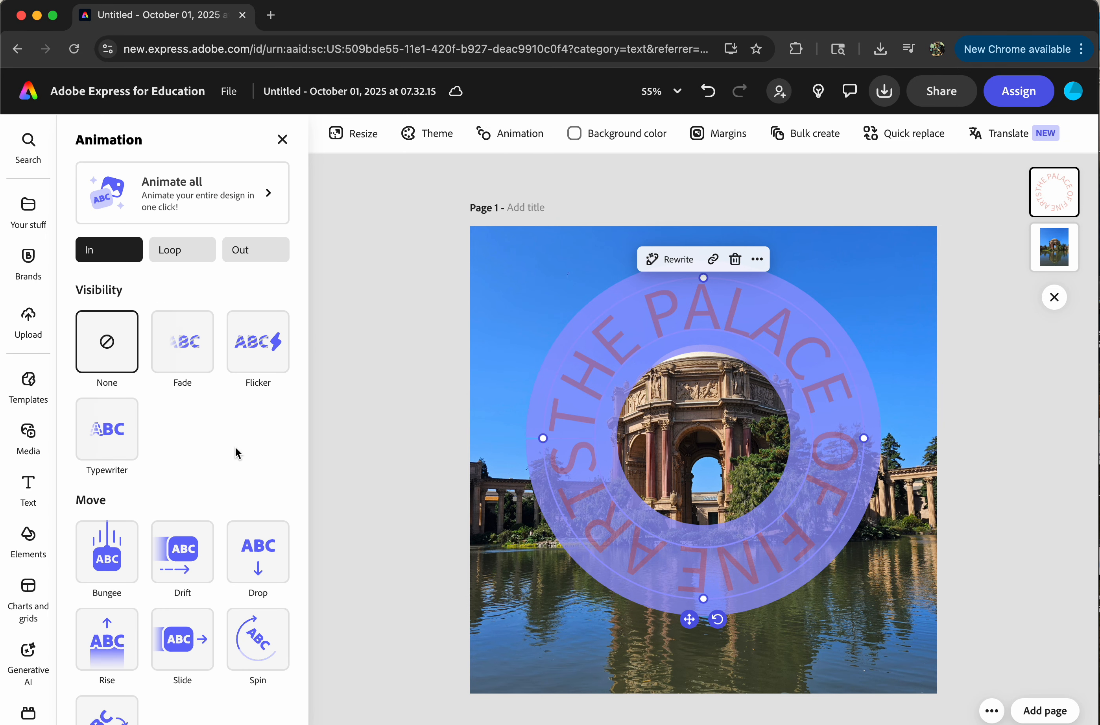
{"action": "scroll", "coordinate": [226, 437], "scroll_direction": "down", "scroll_amount": 3}
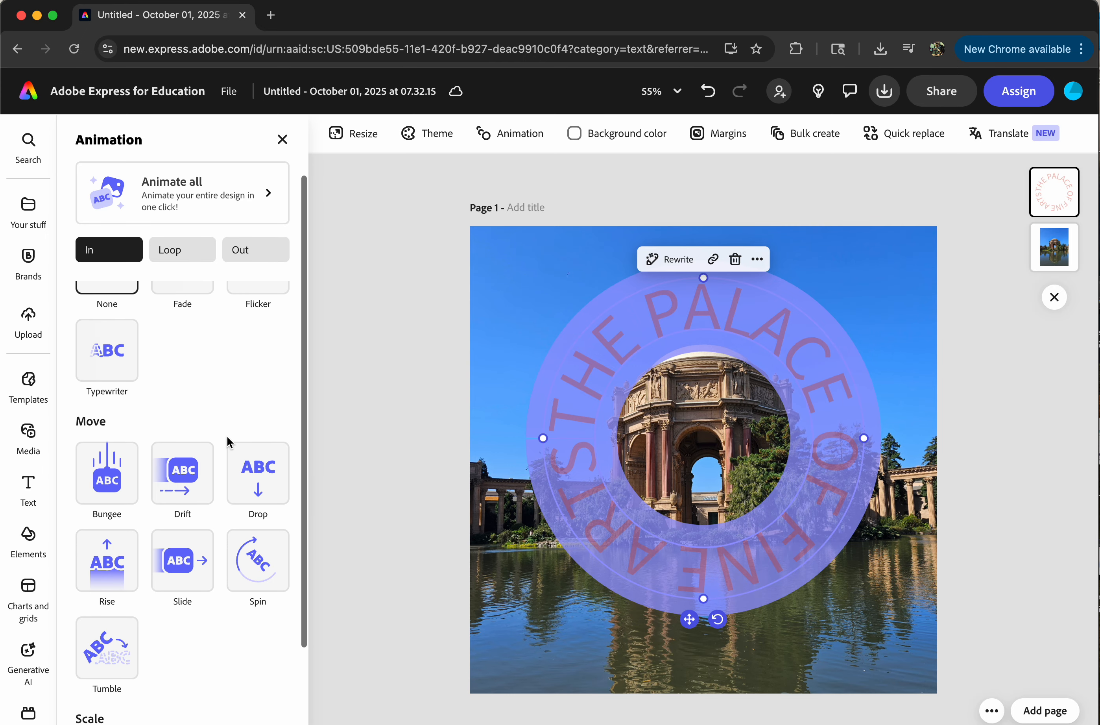
{"action": "left_click", "coordinate": [266, 565]}
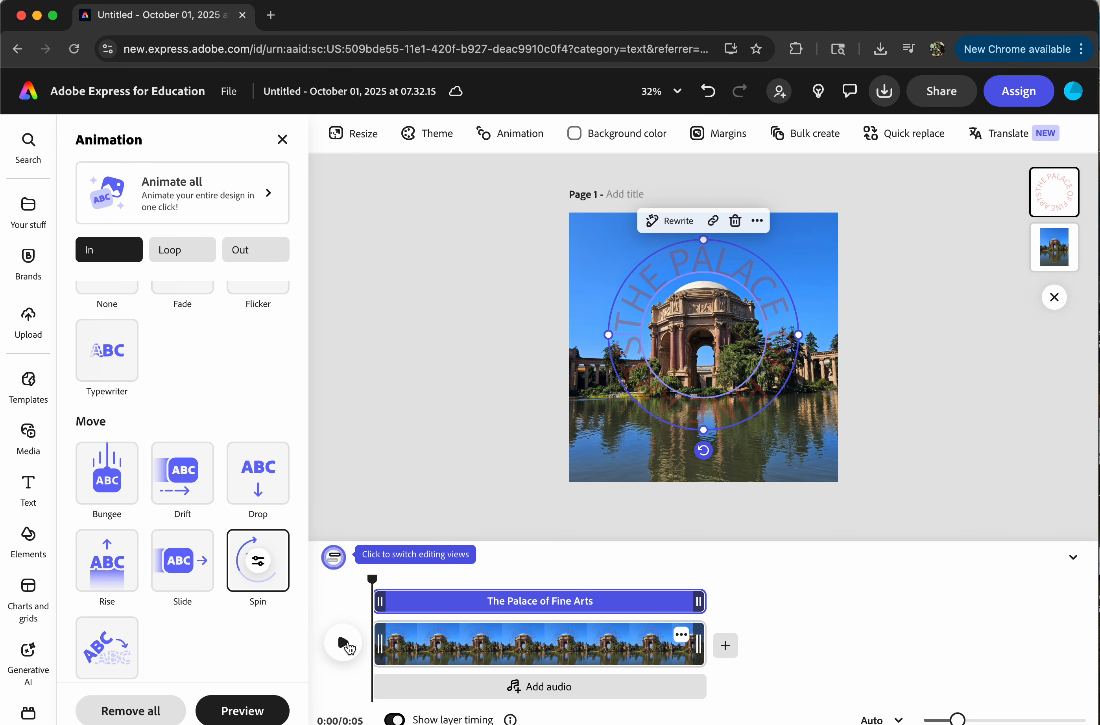
{"action": "left_click", "coordinate": [348, 647]}
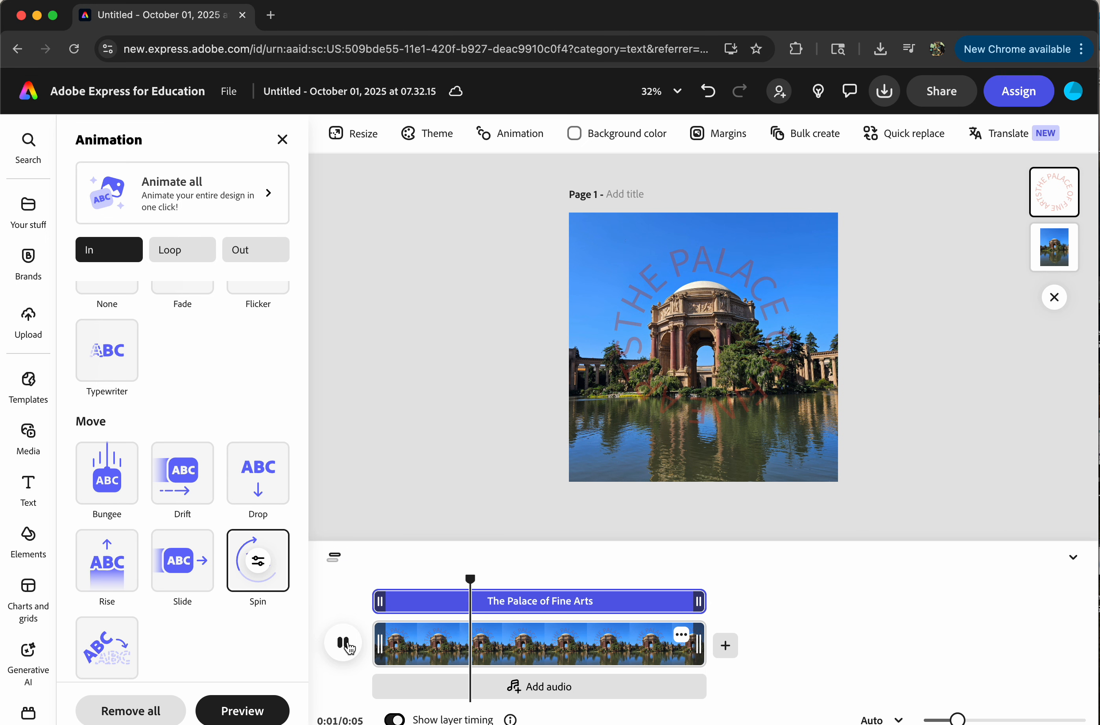
{"action": "left_click", "coordinate": [349, 647]}
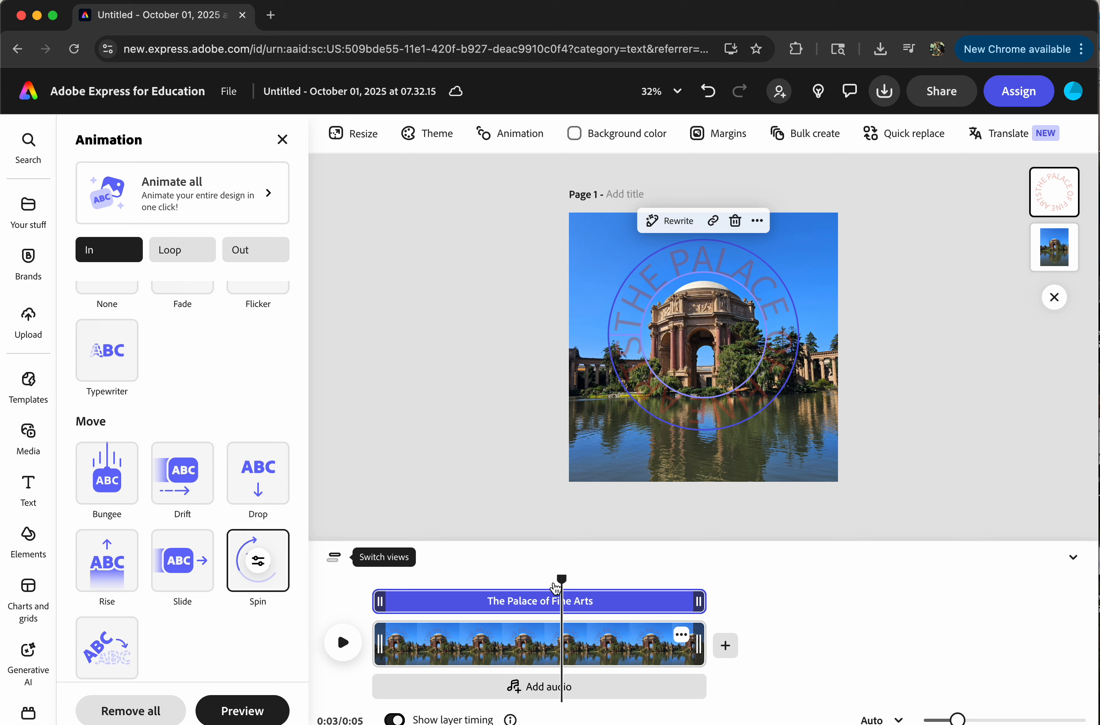
{"action": "left_click_drag", "start_coordinate": [560, 579], "coordinate": [384, 578]}
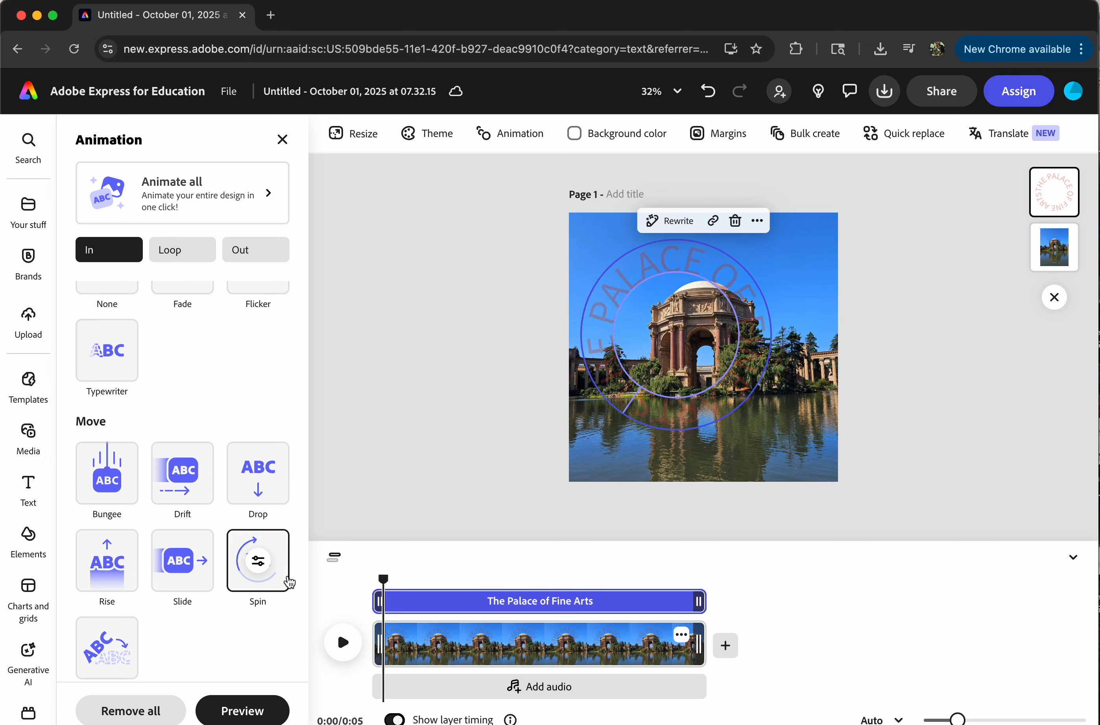
Step: Set the Spin animation's intensity to 80 and its duration to 2 s, and play the result back
{"action": "left_click", "coordinate": [259, 561]}
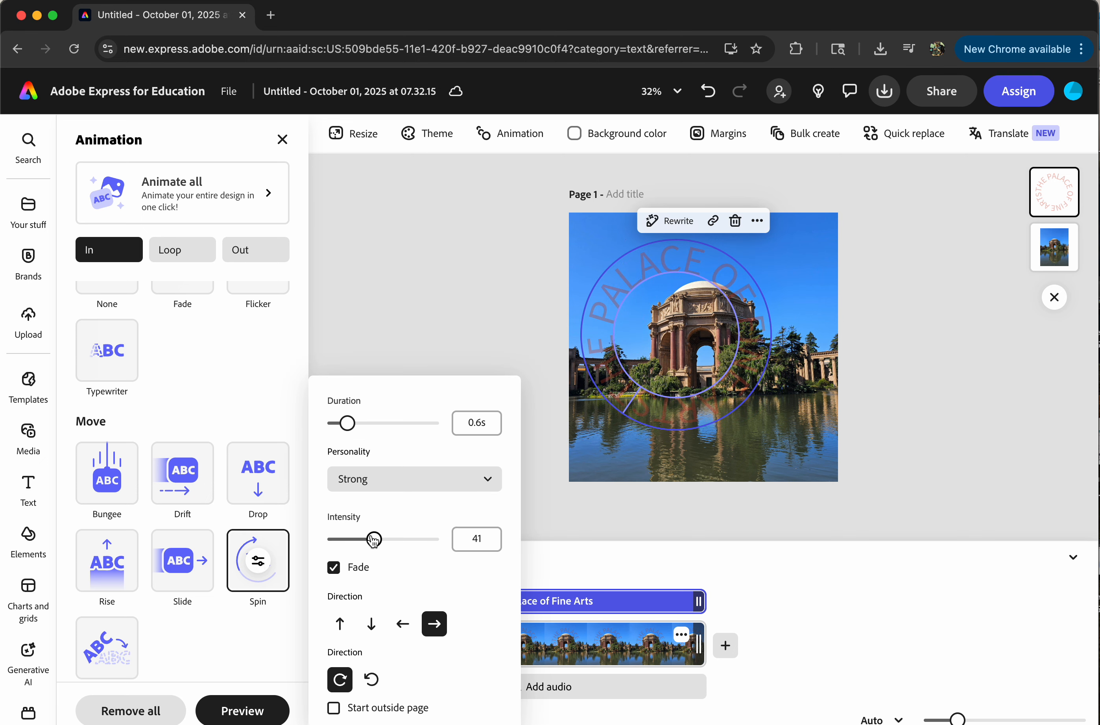
{"action": "left_click_drag", "start_coordinate": [375, 540], "coordinate": [414, 541]}
{"action": "left_click_drag", "start_coordinate": [347, 423], "coordinate": [398, 428]}
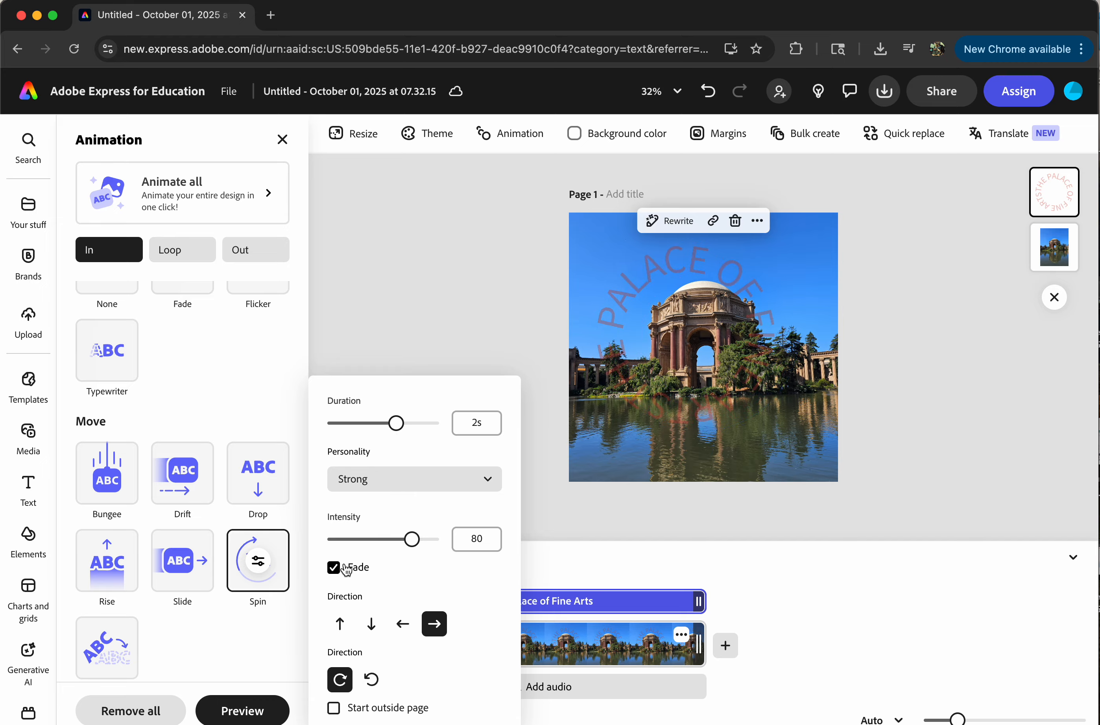
{"action": "left_click", "coordinate": [408, 260]}
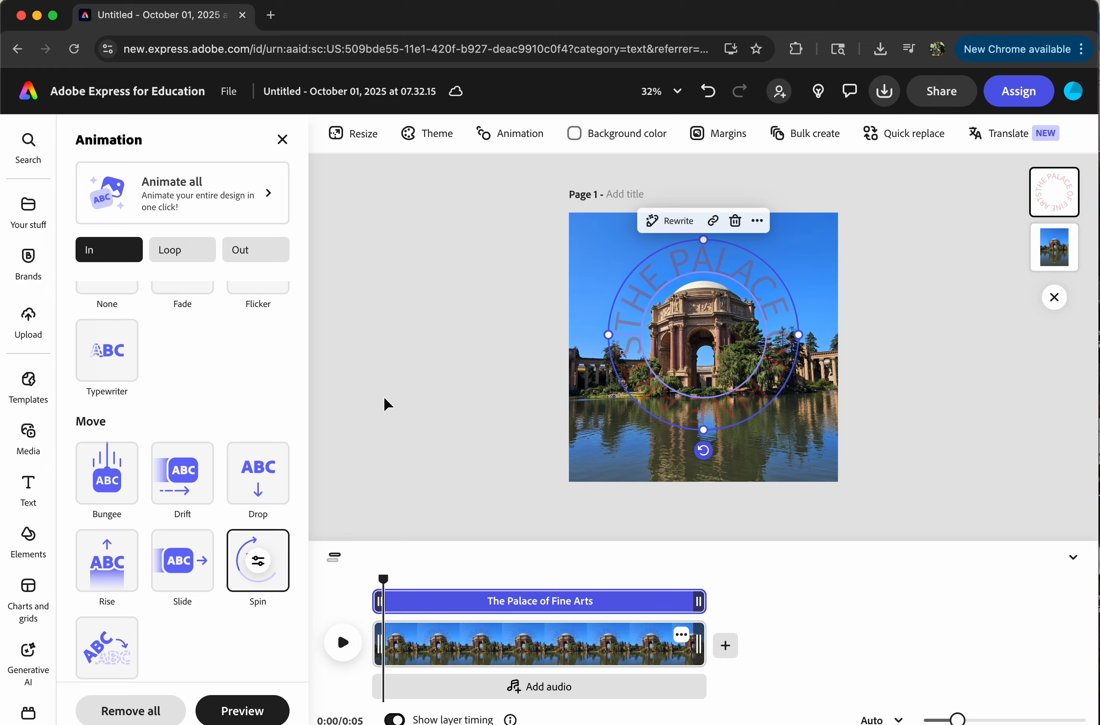
{"action": "left_click", "coordinate": [343, 643]}
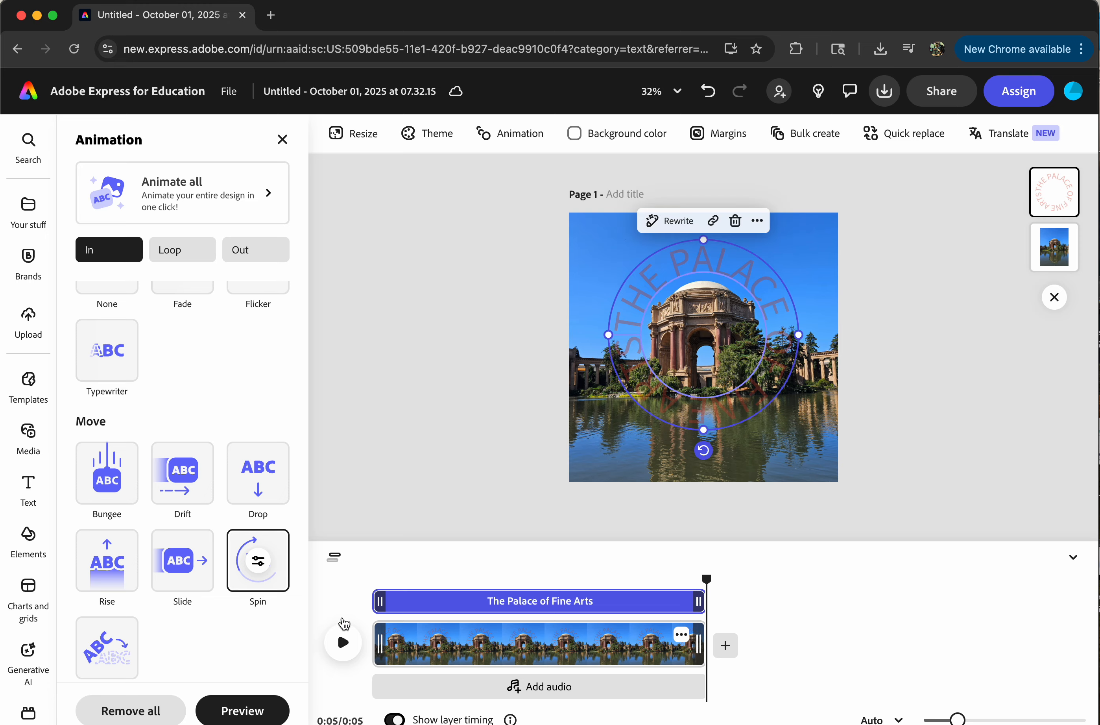
{"action": "left_click", "coordinate": [442, 601]}
{"action": "left_click", "coordinate": [462, 609]}
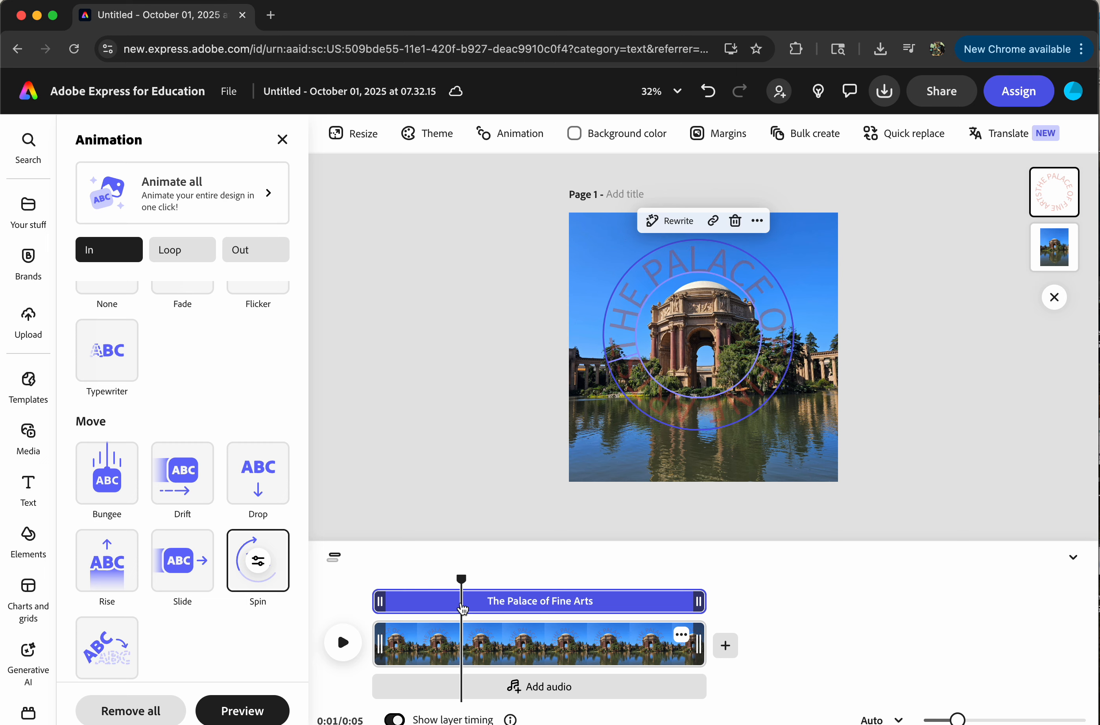
Step: Raise the circular text's fill opacity to 71% and return the playhead to the start of the timeline
{"action": "left_click", "coordinate": [28, 487]}
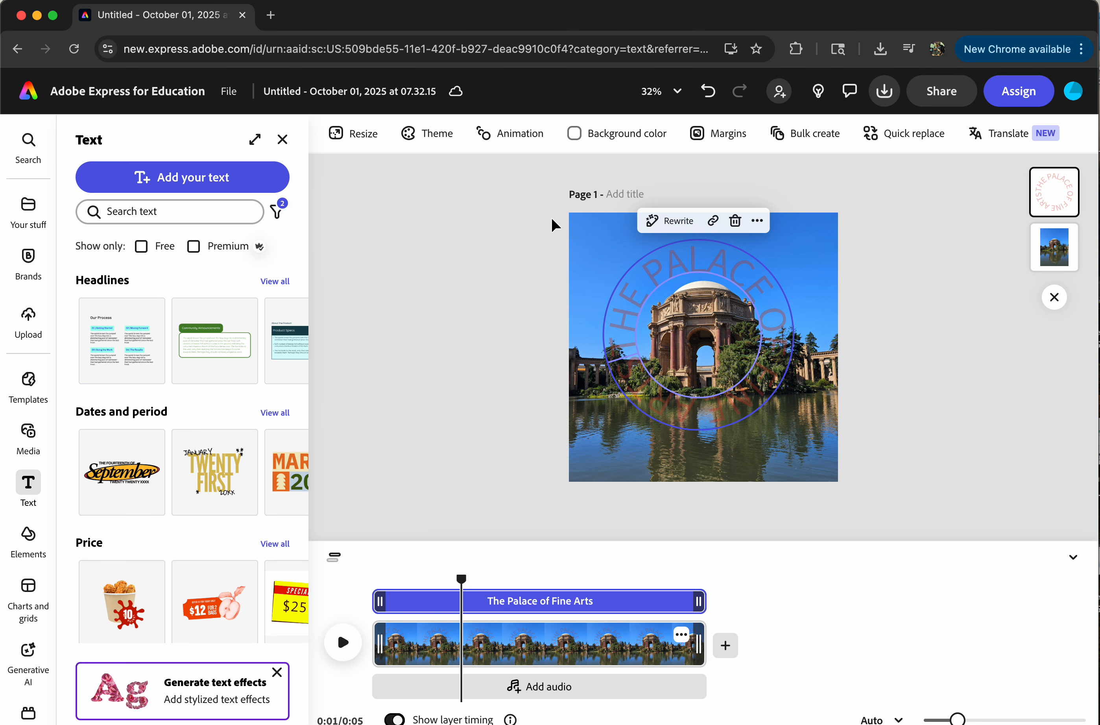
{"action": "left_click", "coordinate": [615, 310]}
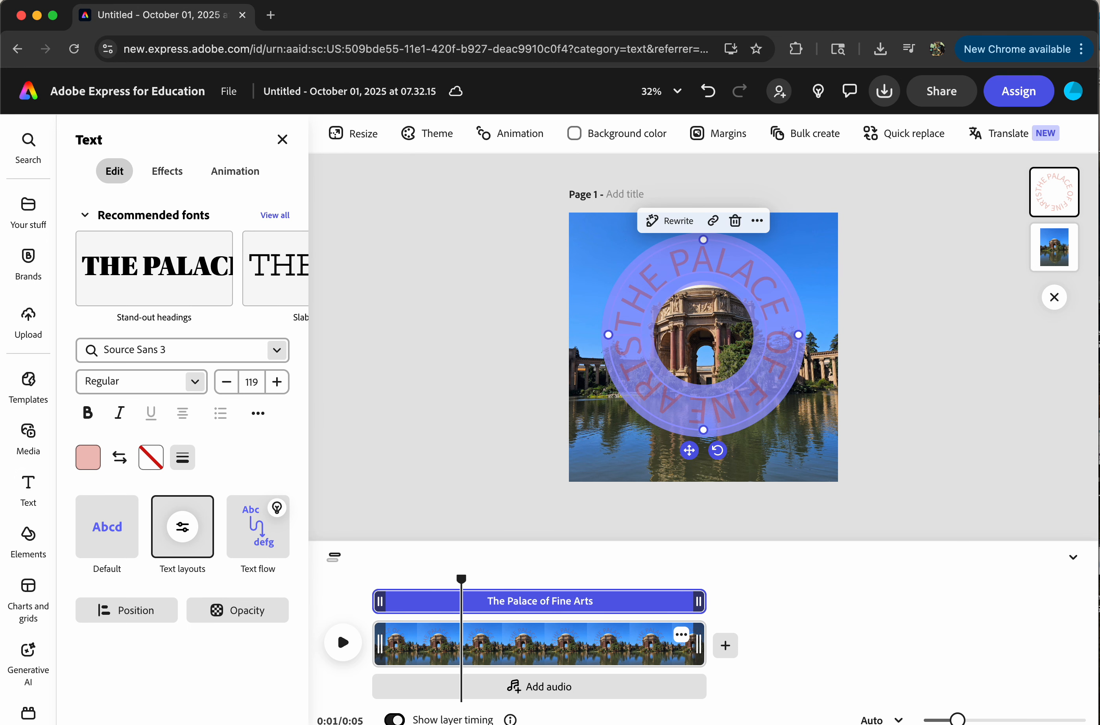
{"action": "left_click", "coordinate": [88, 457]}
{"action": "left_click_drag", "start_coordinate": [154, 548], "coordinate": [192, 550]}
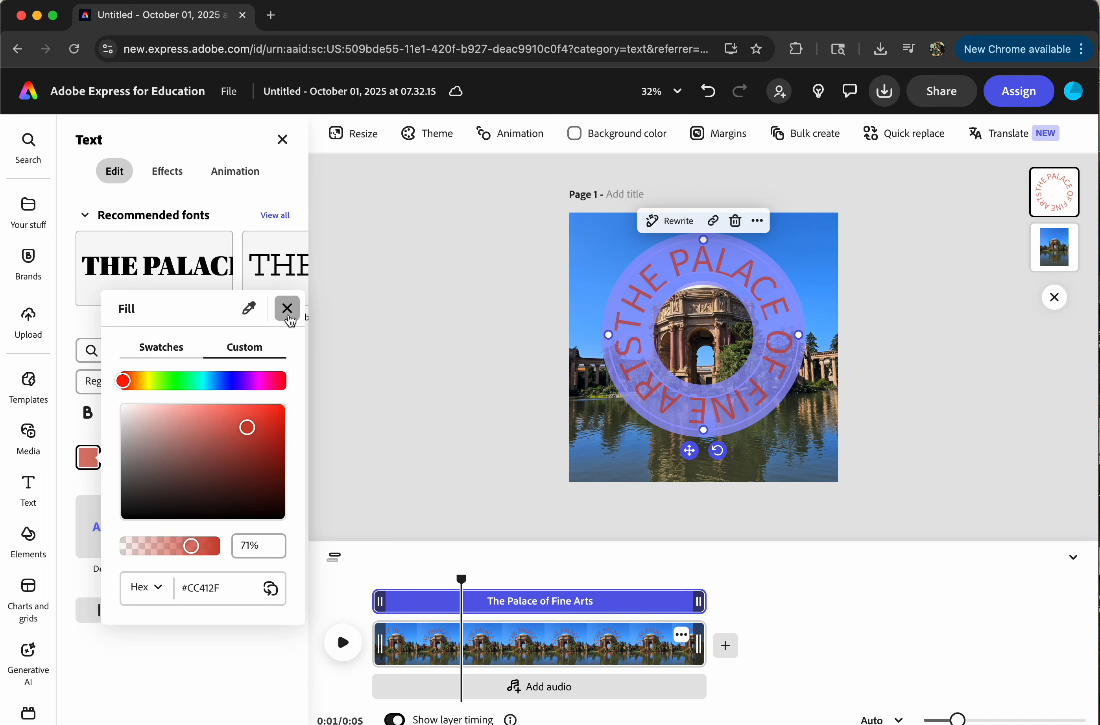
{"action": "left_click", "coordinate": [287, 308]}
{"action": "left_click_drag", "start_coordinate": [462, 578], "coordinate": [384, 579]}
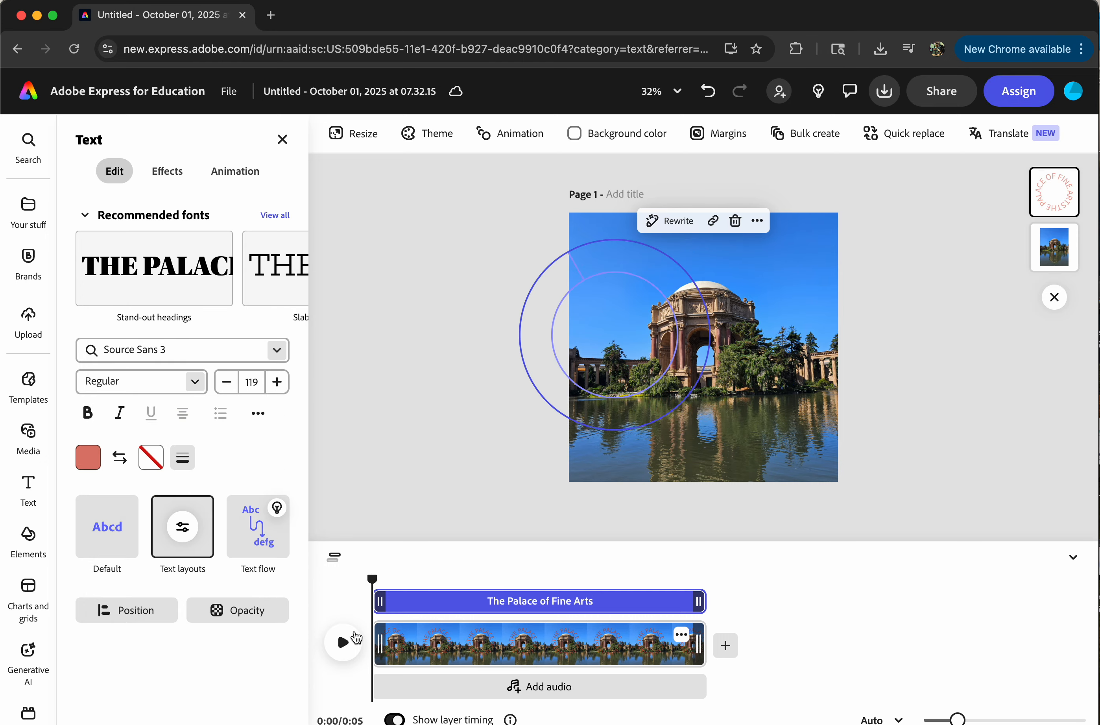
Step: Play the circular text's spin animation from the start and pause it near the end of the timeline
{"action": "left_click", "coordinate": [349, 646]}
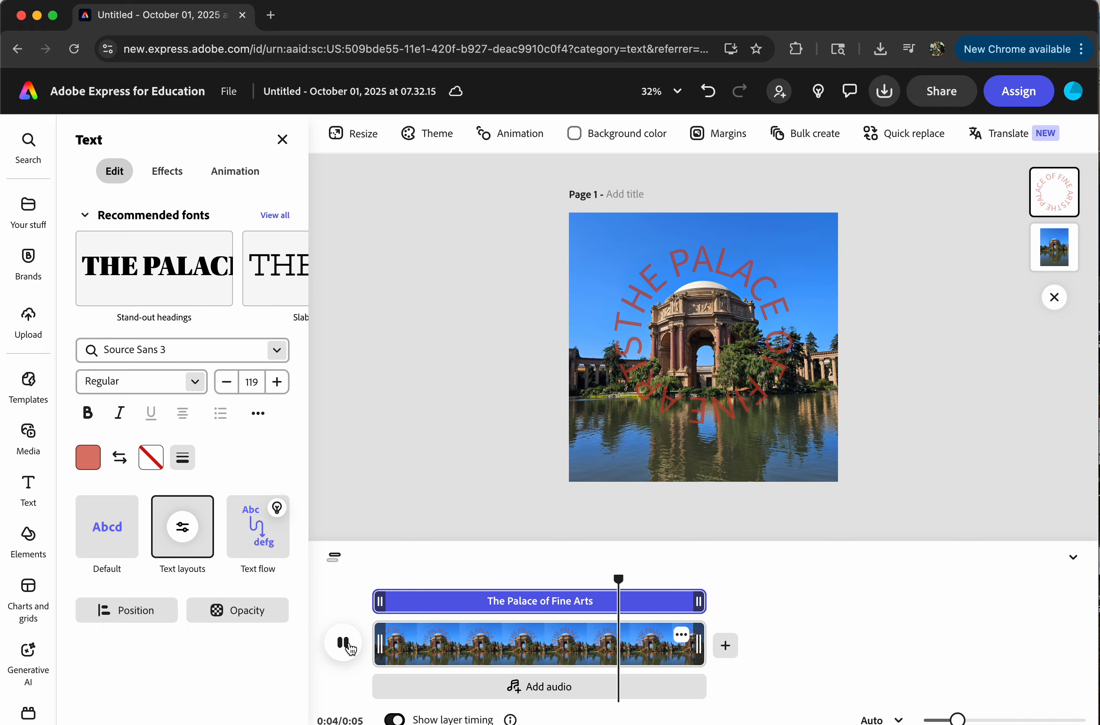
{"action": "left_click", "coordinate": [349, 648]}
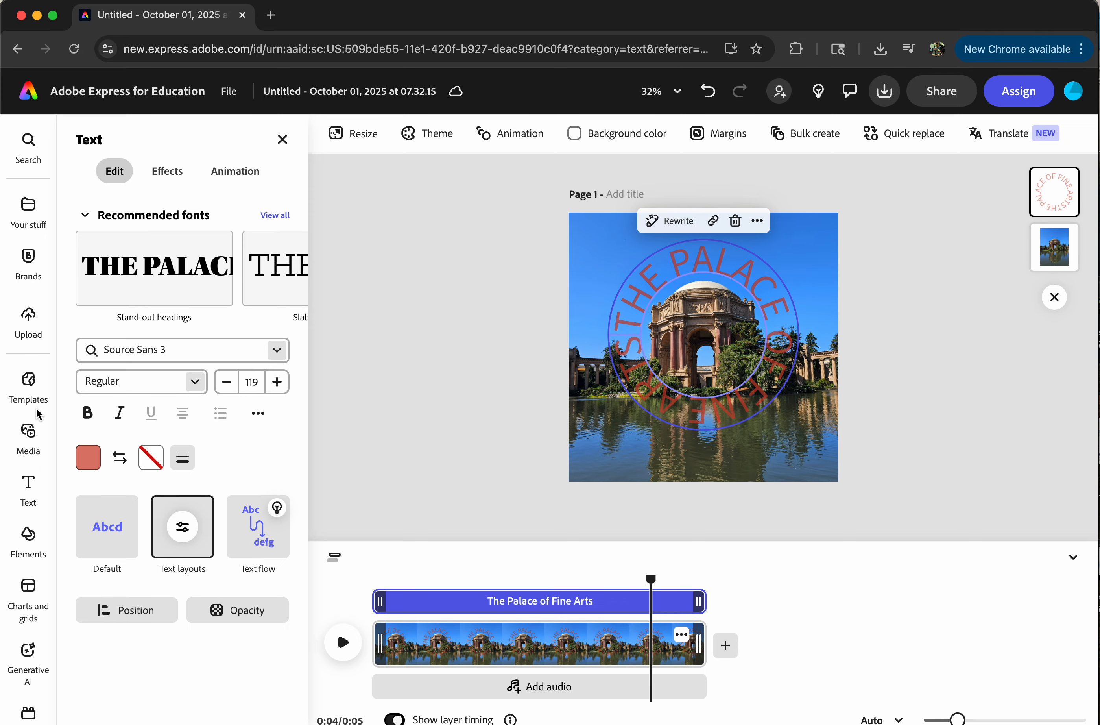
{"action": "mouse_move", "coordinate": [50, 573]}
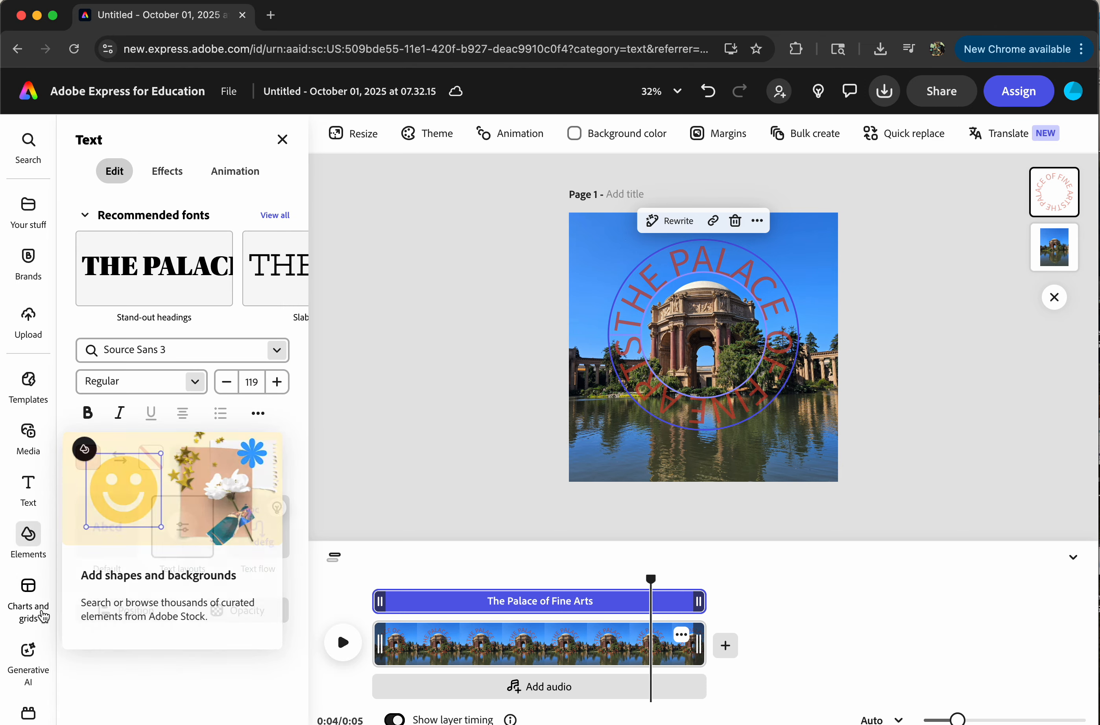
{"action": "left_click", "coordinate": [33, 377]}
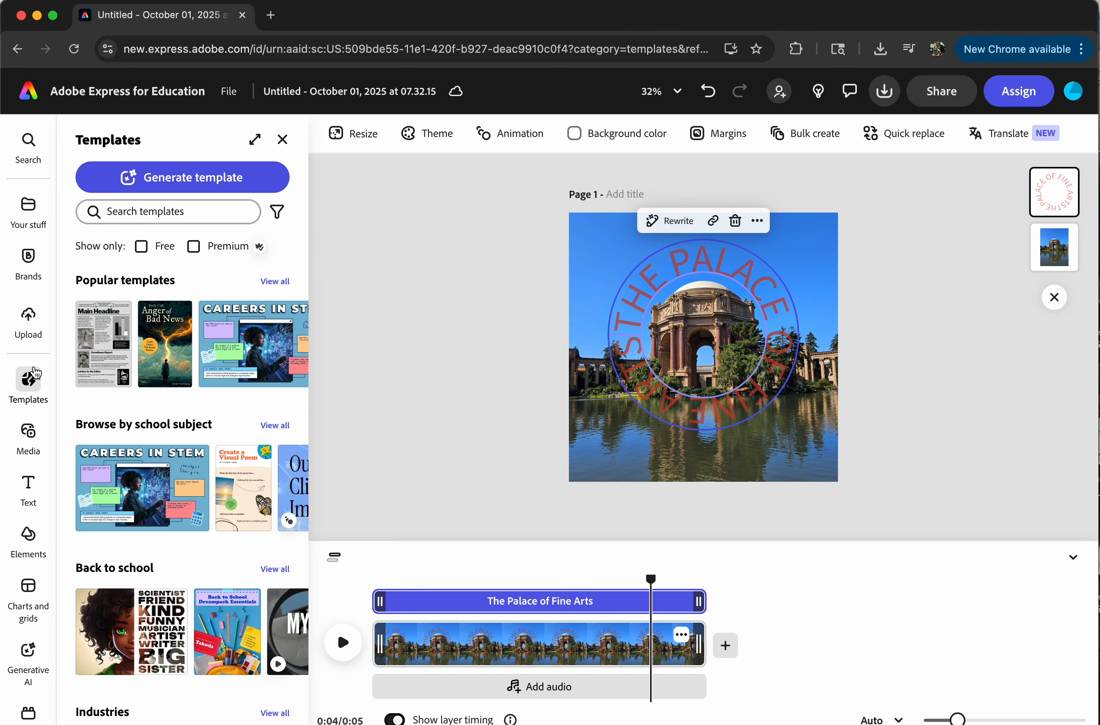
{"action": "left_click", "coordinate": [28, 435]}
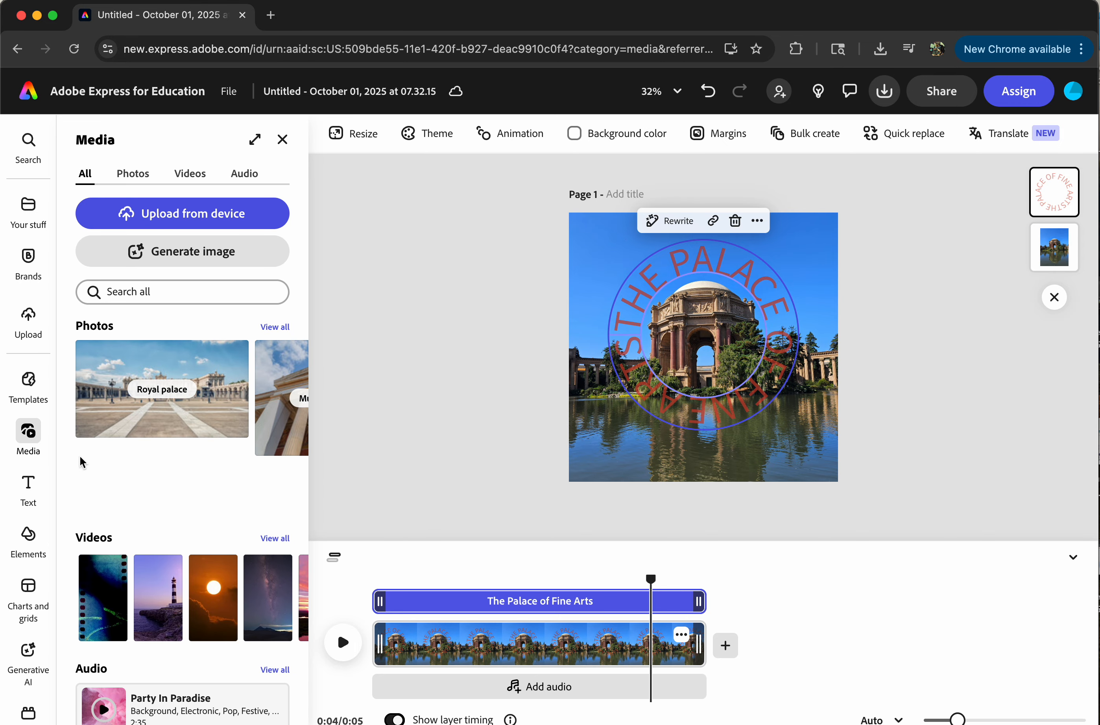
{"action": "scroll", "coordinate": [81, 463], "scroll_direction": "down", "scroll_amount": 5}
{"action": "left_click", "coordinate": [28, 488]}
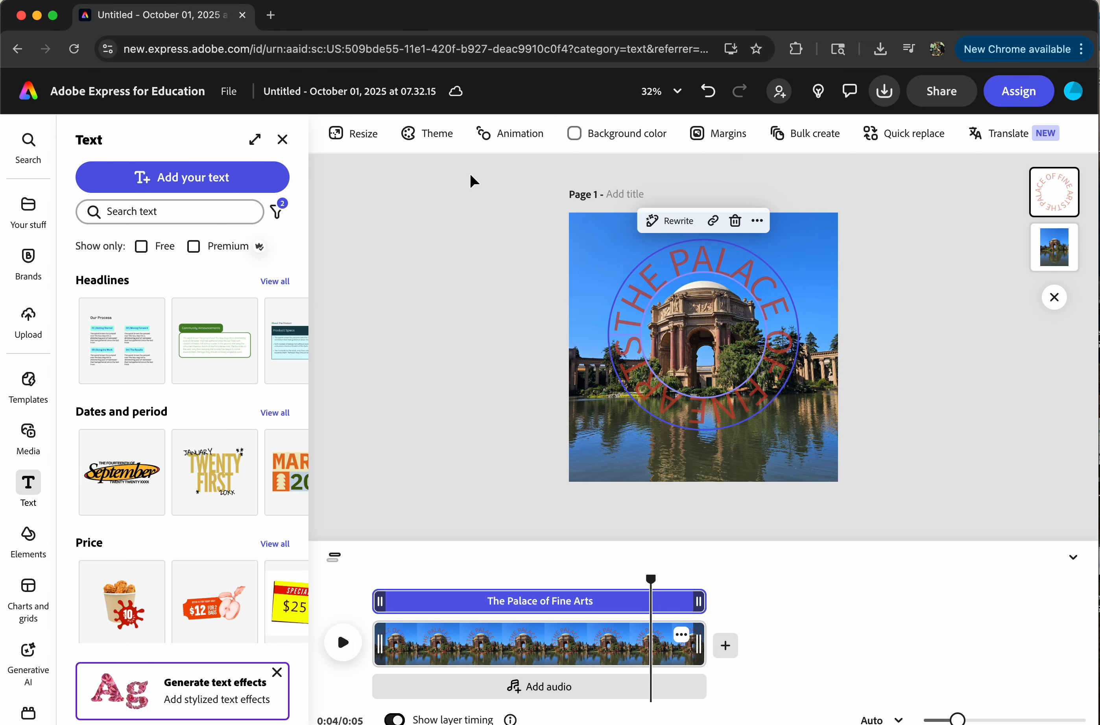
{"action": "left_click", "coordinate": [510, 134]}
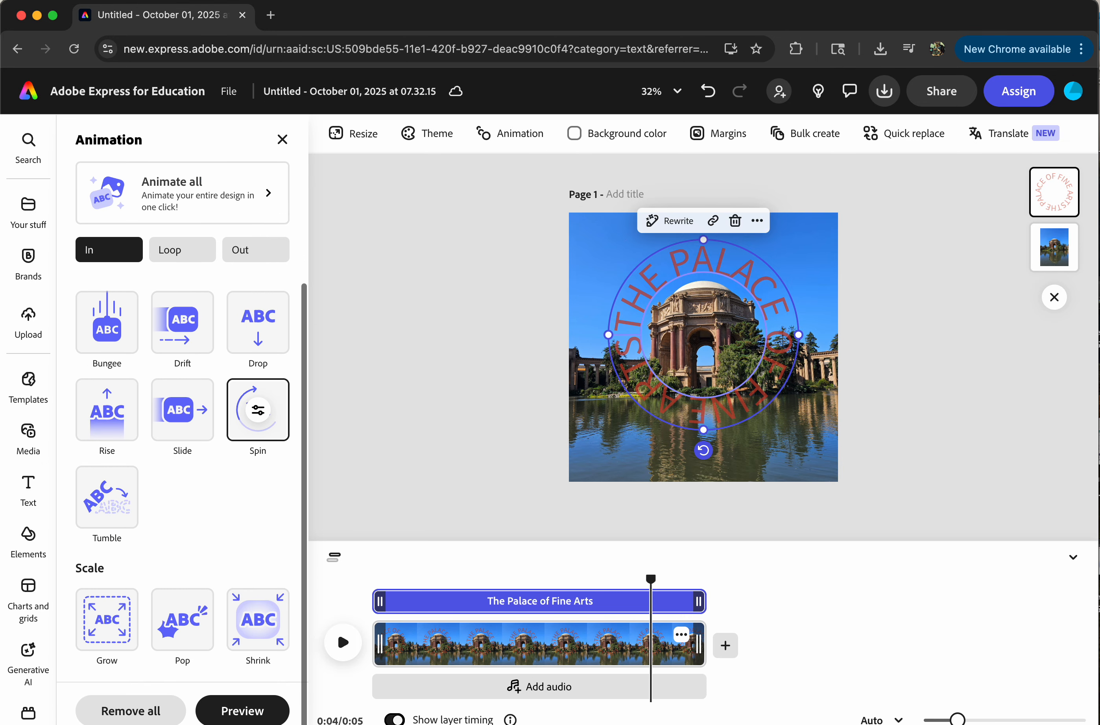
{"action": "scroll", "coordinate": [204, 440], "scroll_direction": "up", "scroll_amount": 4}
Step: Browse the design elements, open the full sticker collection and search it for "sun"
{"action": "left_click", "coordinate": [28, 535]}
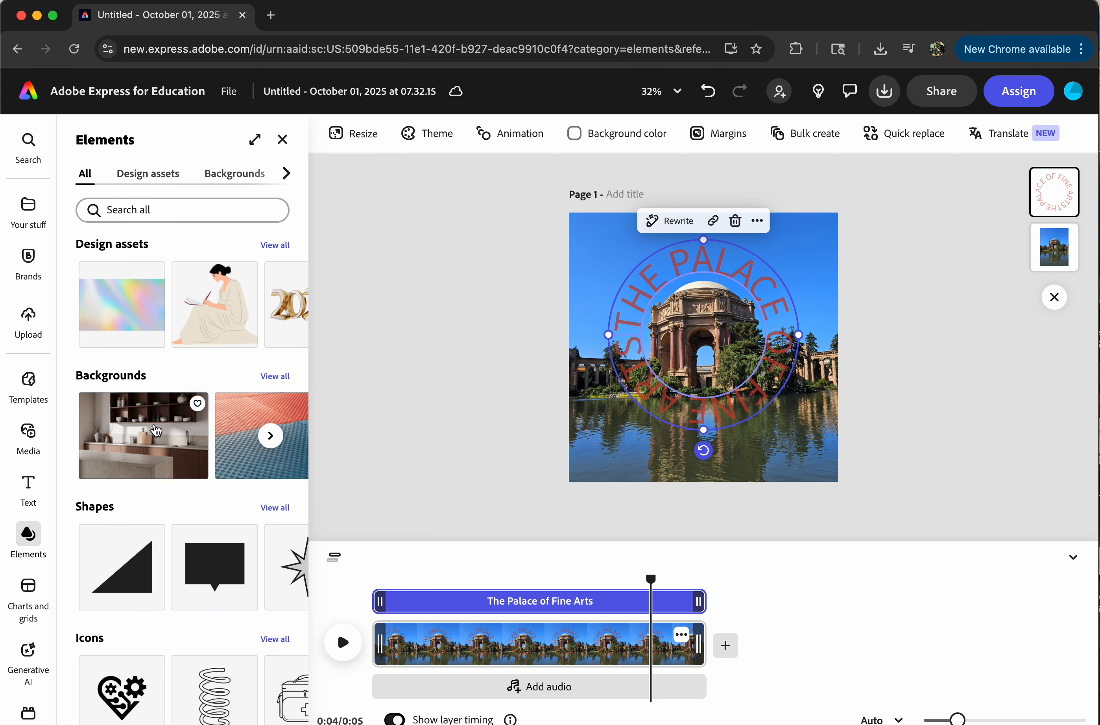
{"action": "scroll", "coordinate": [172, 457], "scroll_direction": "down", "scroll_amount": 3}
{"action": "scroll", "coordinate": [172, 457], "scroll_direction": "up", "scroll_amount": 2}
{"action": "scroll", "coordinate": [172, 456], "scroll_direction": "down", "scroll_amount": 3}
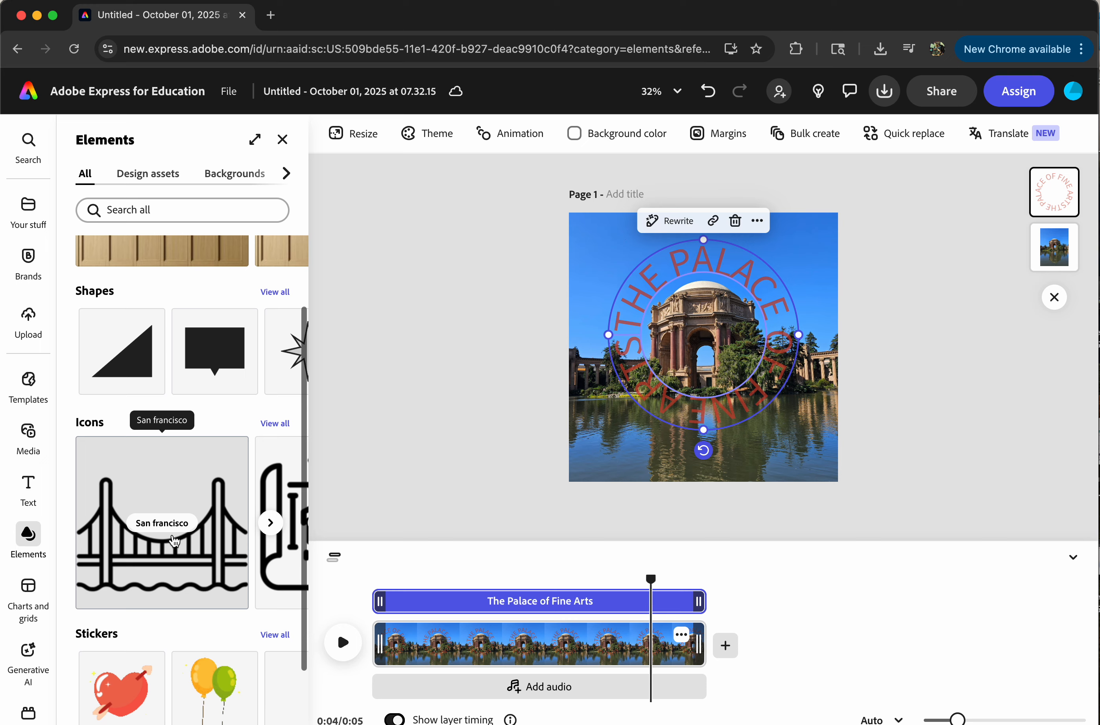
{"action": "scroll", "coordinate": [173, 541], "scroll_direction": "down", "scroll_amount": 2}
{"action": "left_click", "coordinate": [276, 523]}
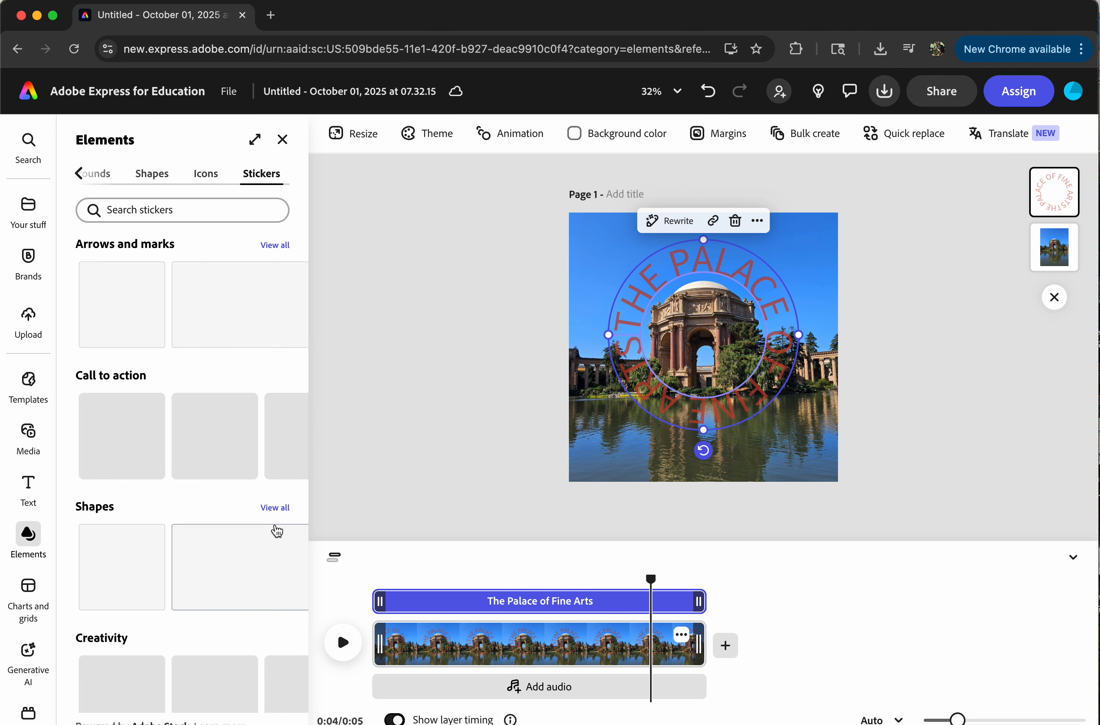
{"action": "left_click", "coordinate": [187, 210]}
{"action": "type", "text": "sun"}
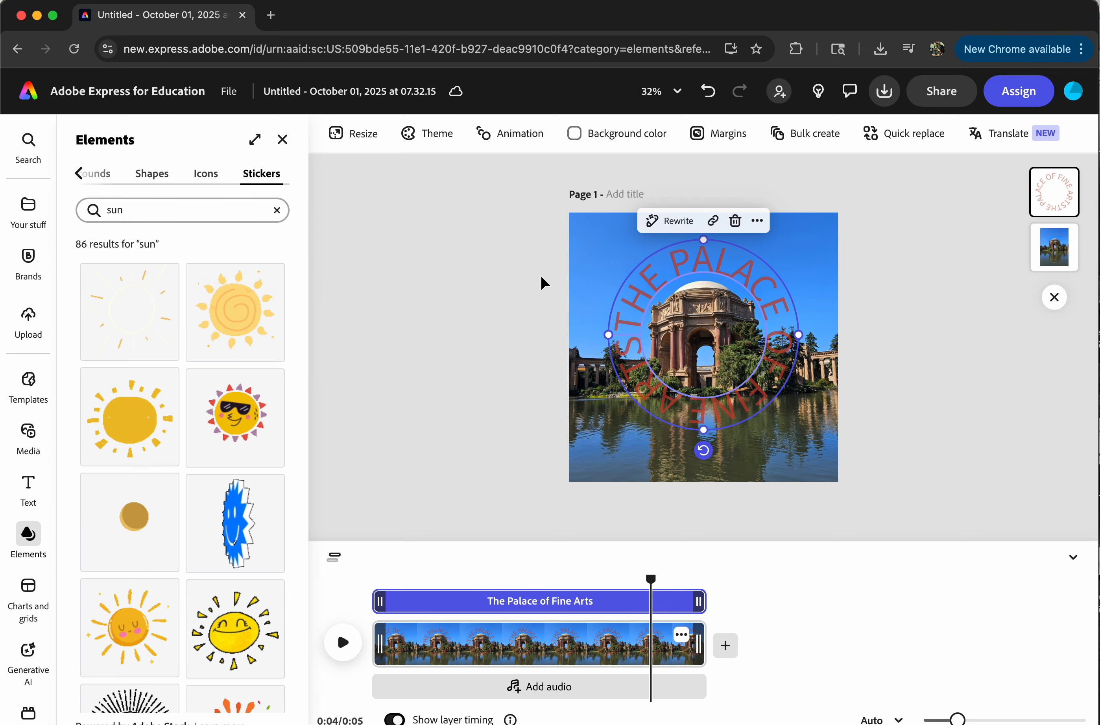
Step: Add the spiral sun sticker as a separate layer, shrink it and place it in the photo's upper-left sky
{"action": "left_click_drag", "start_coordinate": [243, 327], "coordinate": [630, 303]}
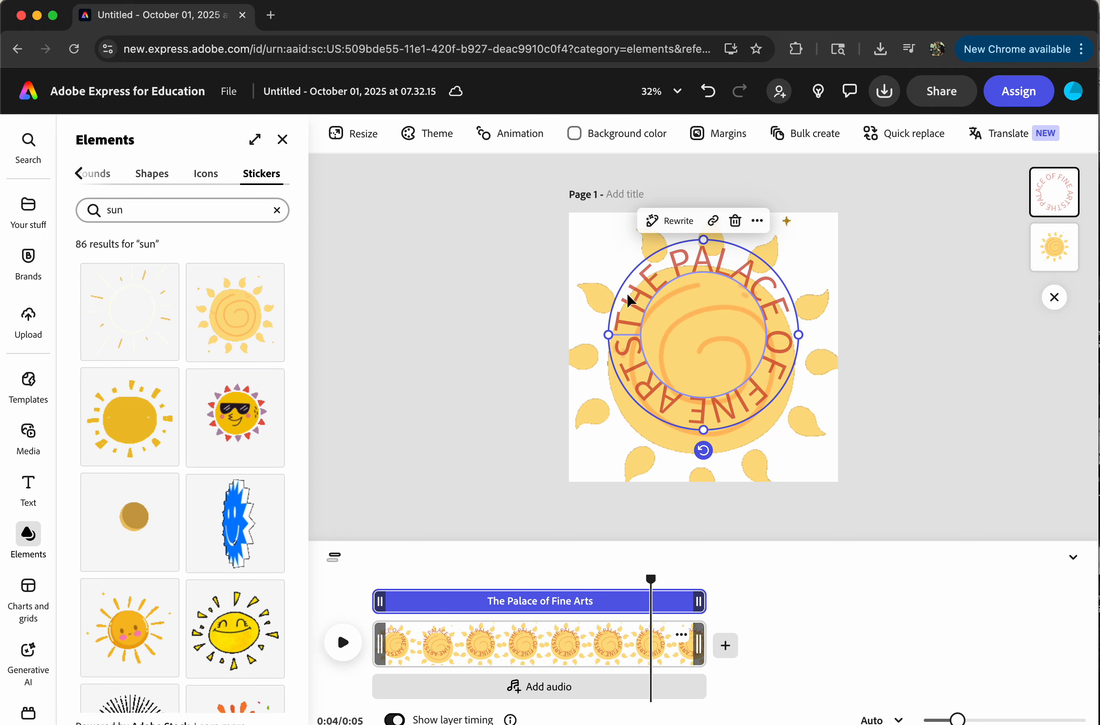
{"action": "key", "text": "super+z"}
{"action": "left_click_drag", "start_coordinate": [235, 312], "coordinate": [452, 312]}
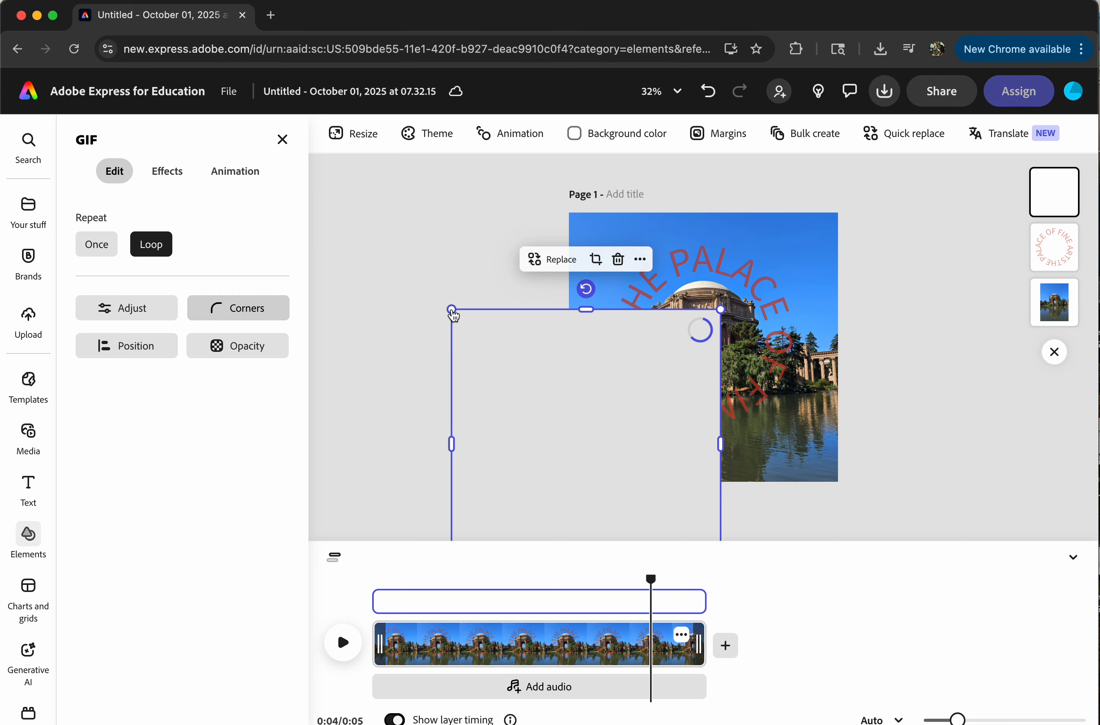
{"action": "left_click_drag", "start_coordinate": [607, 423], "coordinate": [725, 343]}
{"action": "left_click_drag", "start_coordinate": [570, 236], "coordinate": [747, 415]}
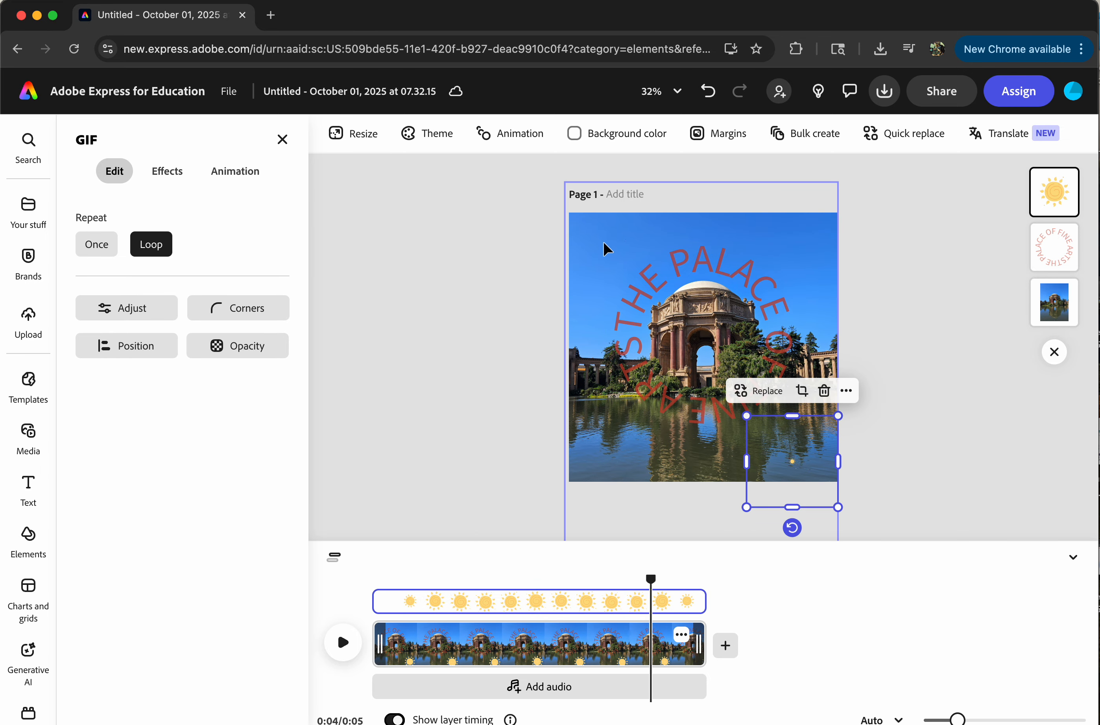
{"action": "left_click", "coordinate": [804, 454]}
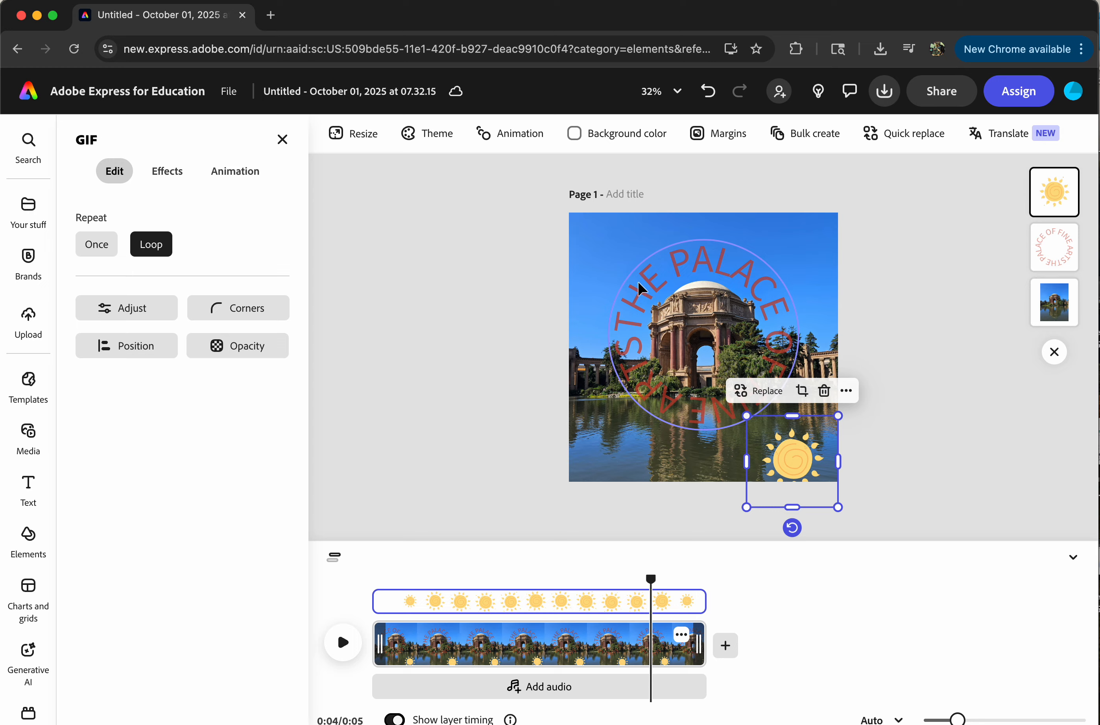
{"action": "left_click_drag", "start_coordinate": [804, 466], "coordinate": [624, 256]}
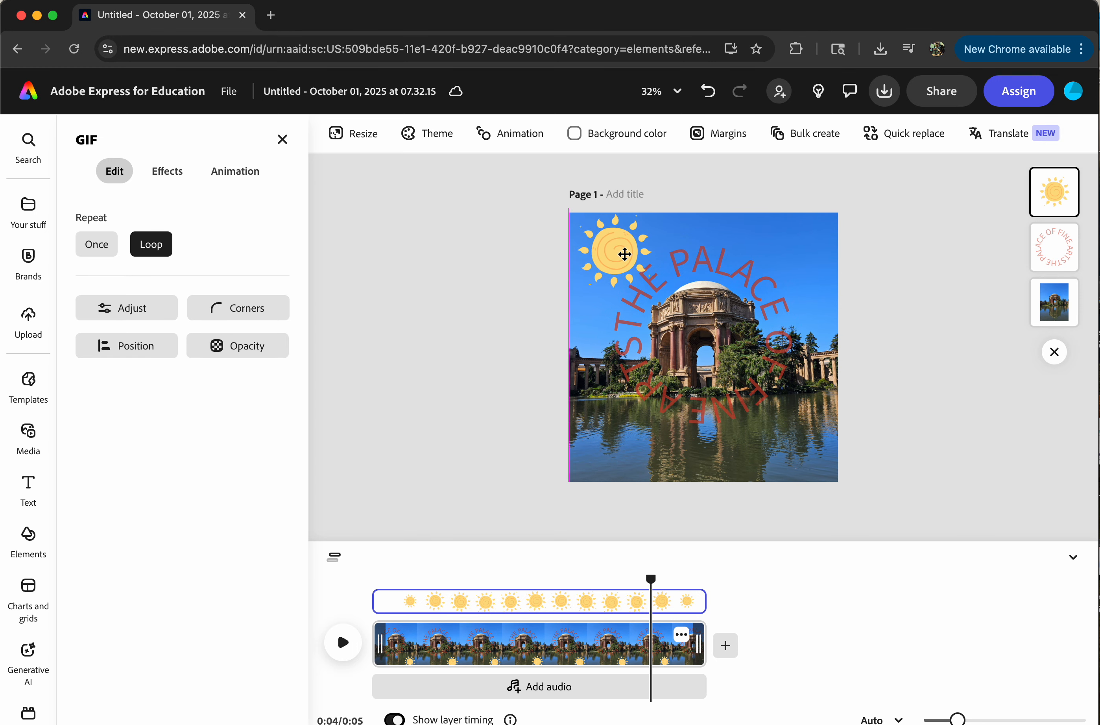
{"action": "left_click_drag", "start_coordinate": [567, 214], "coordinate": [597, 230]}
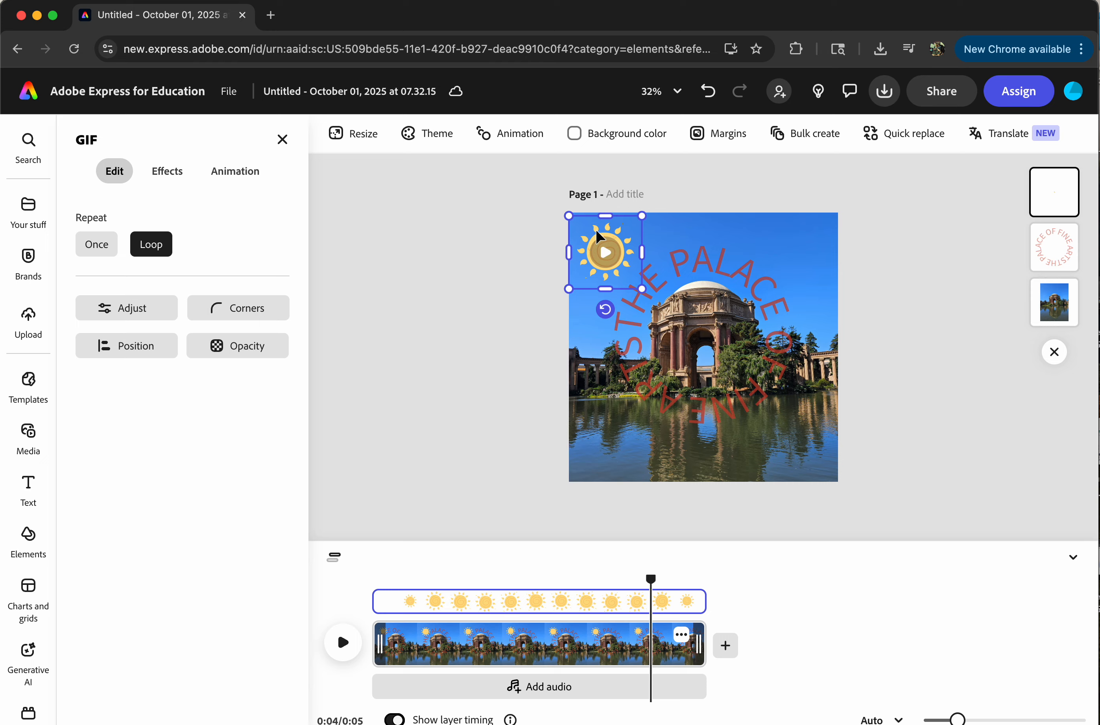
Step: Return the playhead to 0 s, play the design back with the sun sticker and pause it
{"action": "left_click_drag", "start_coordinate": [651, 580], "coordinate": [366, 574]}
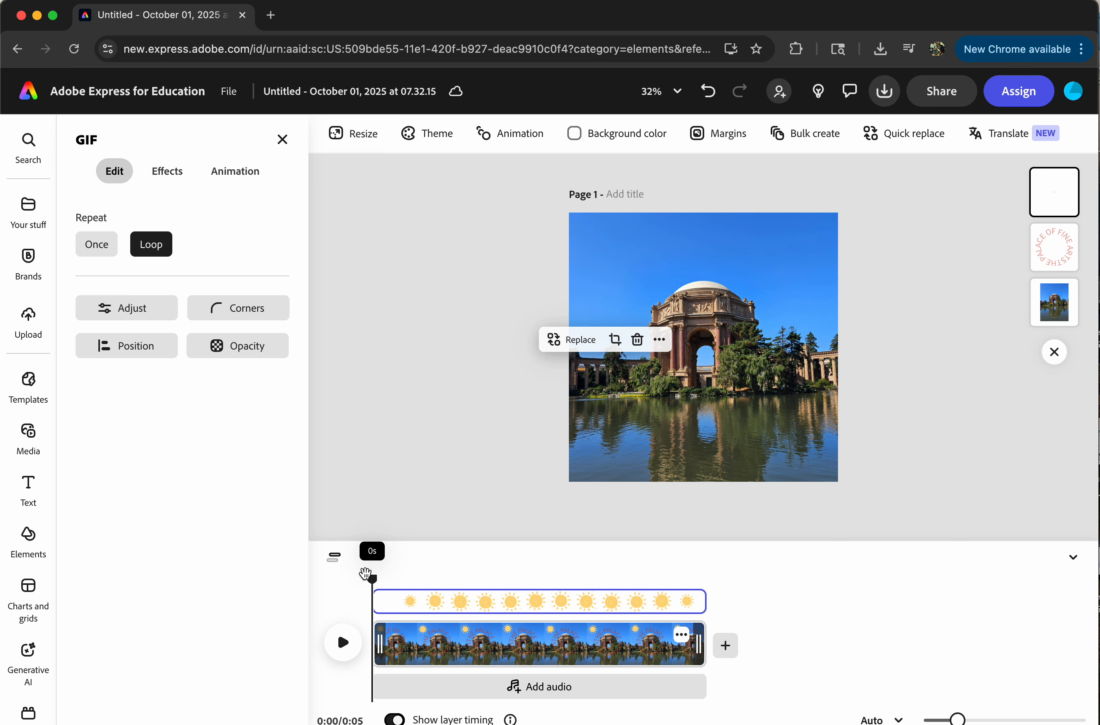
{"action": "left_click", "coordinate": [346, 643]}
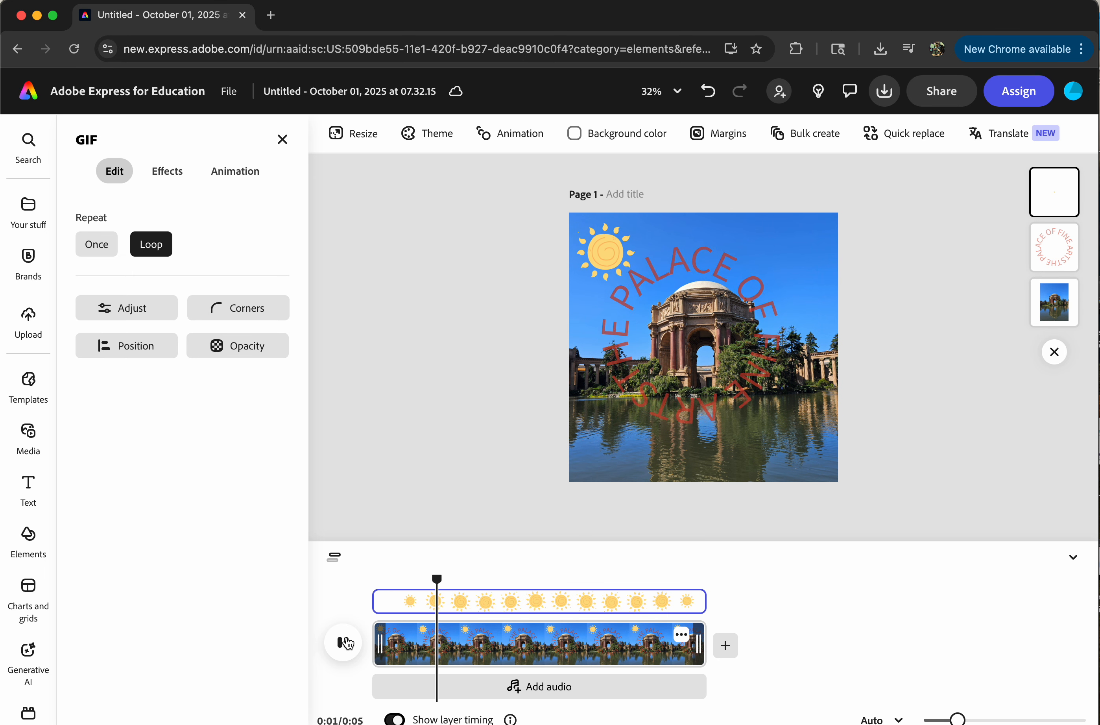
{"action": "left_click", "coordinate": [346, 642]}
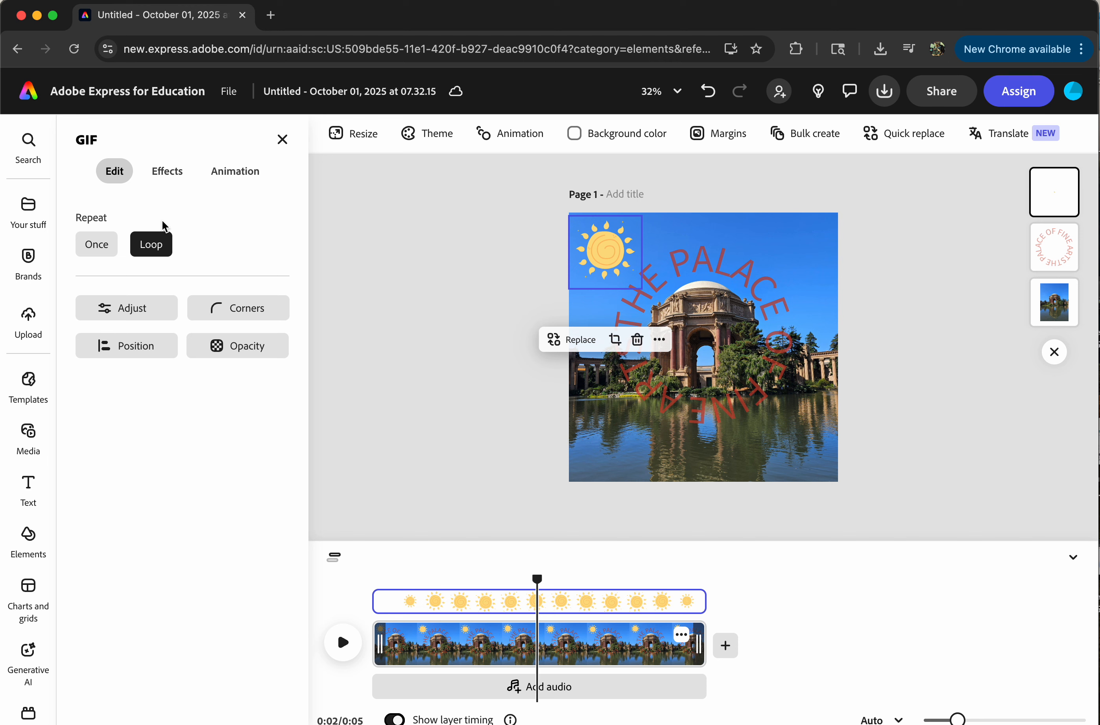
Step: Search the sticker elements for "fish"
{"action": "mouse_move", "coordinate": [49, 427]}
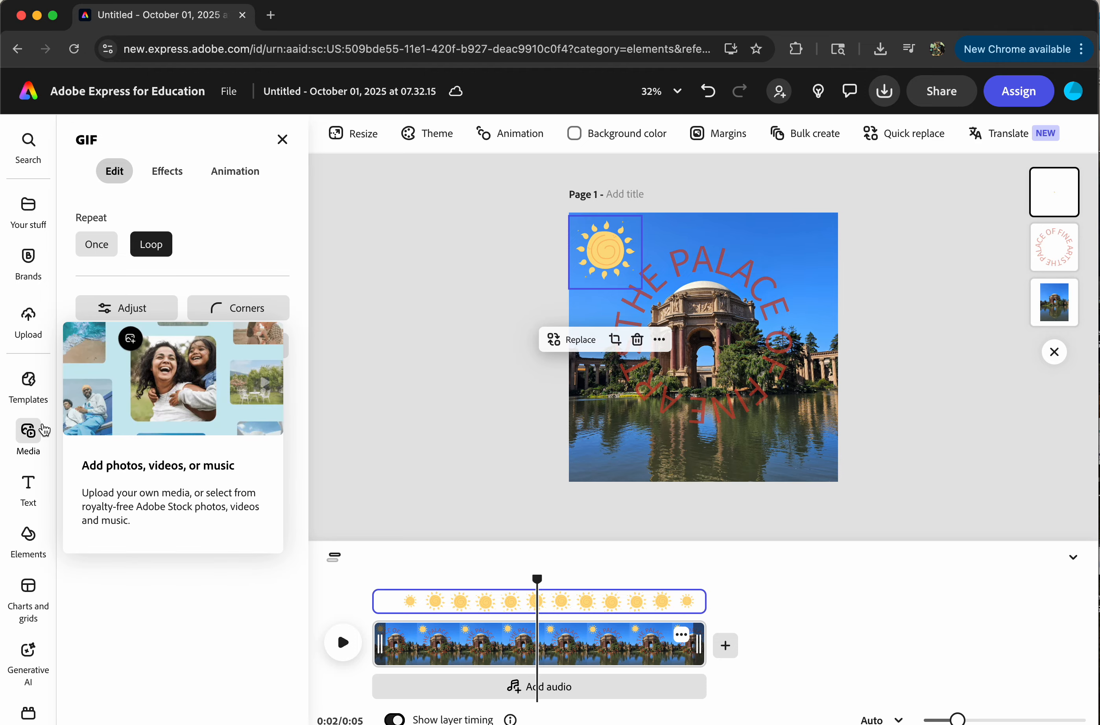
{"action": "left_click", "coordinate": [28, 534]}
{"action": "left_click", "coordinate": [150, 201]}
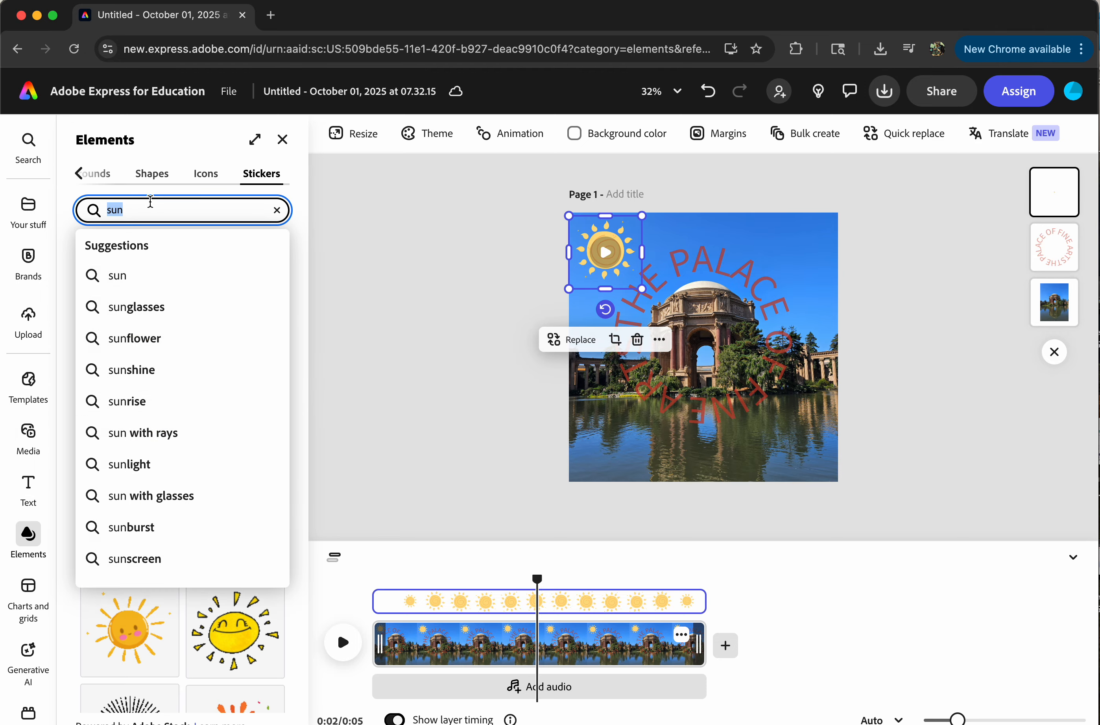
{"action": "type", "text": "fish"}
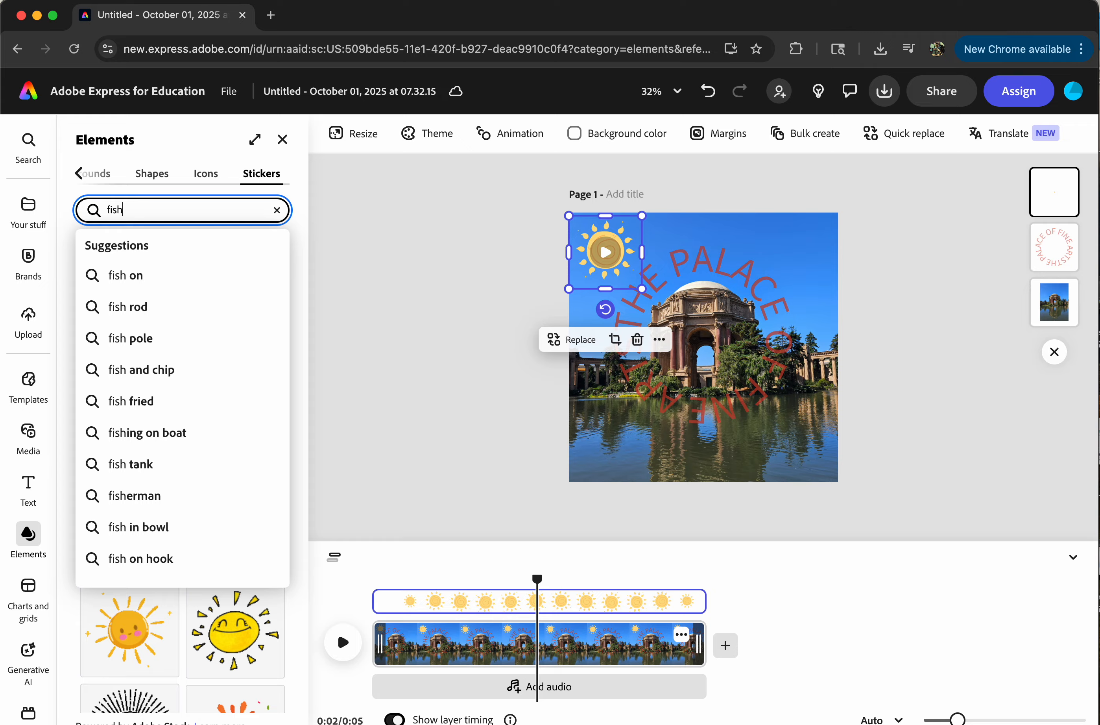
{"action": "key", "text": "Return"}
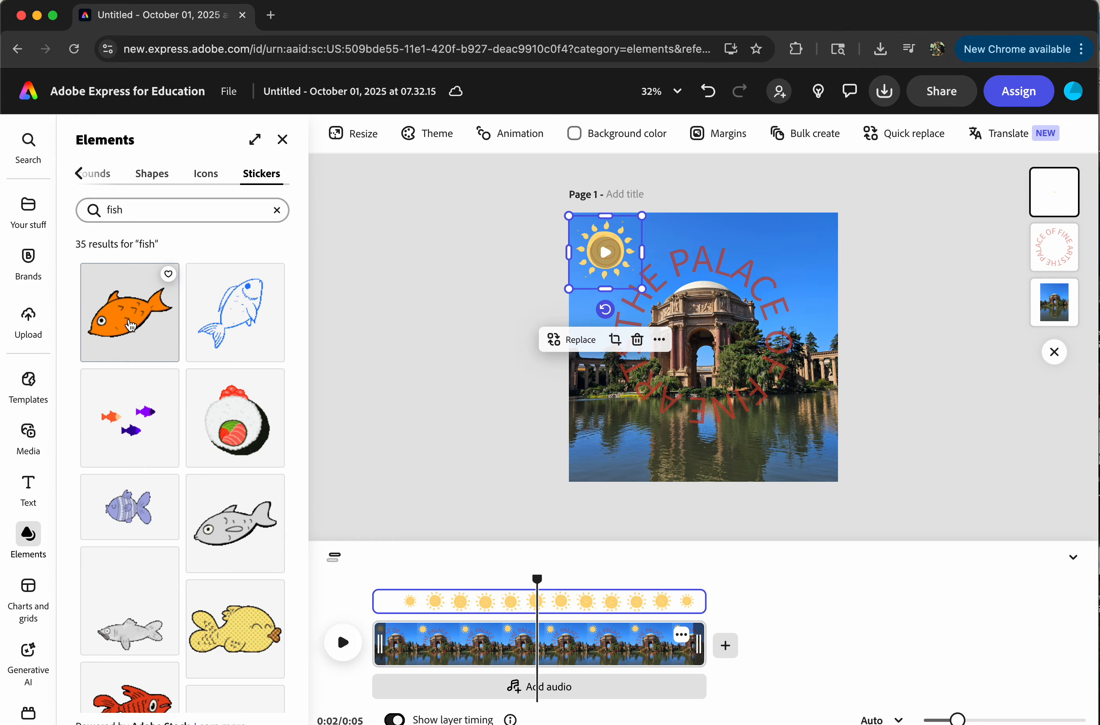
Step: Add the orange fish sticker, shrink it and place it over the water in the photo's lower-right corner
{"action": "left_click_drag", "start_coordinate": [130, 324], "coordinate": [439, 273]}
{"action": "left_click_drag", "start_coordinate": [641, 461], "coordinate": [827, 332]}
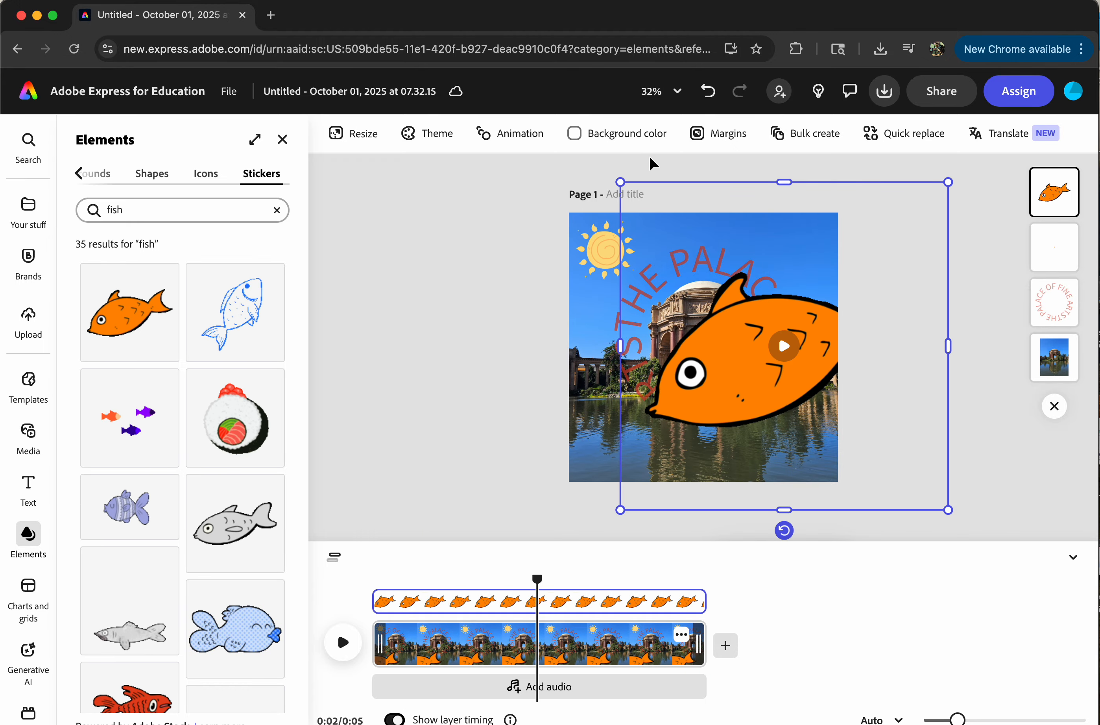
{"action": "left_click_drag", "start_coordinate": [621, 181], "coordinate": [814, 376]}
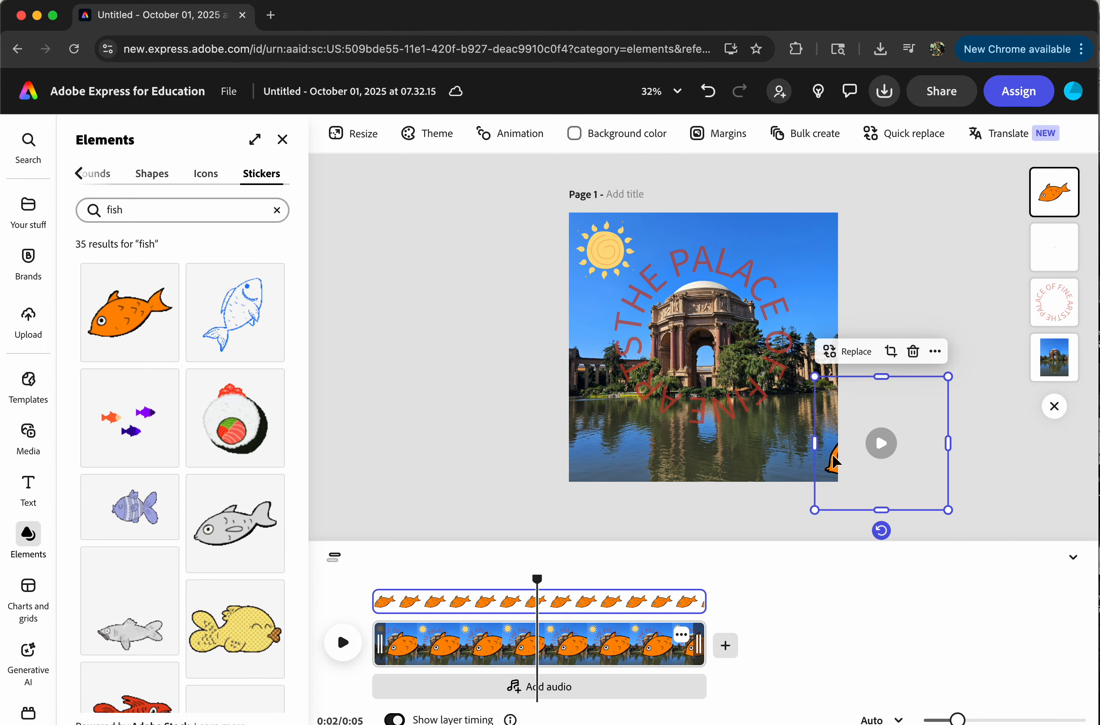
{"action": "left_click_drag", "start_coordinate": [833, 464], "coordinate": [726, 456]}
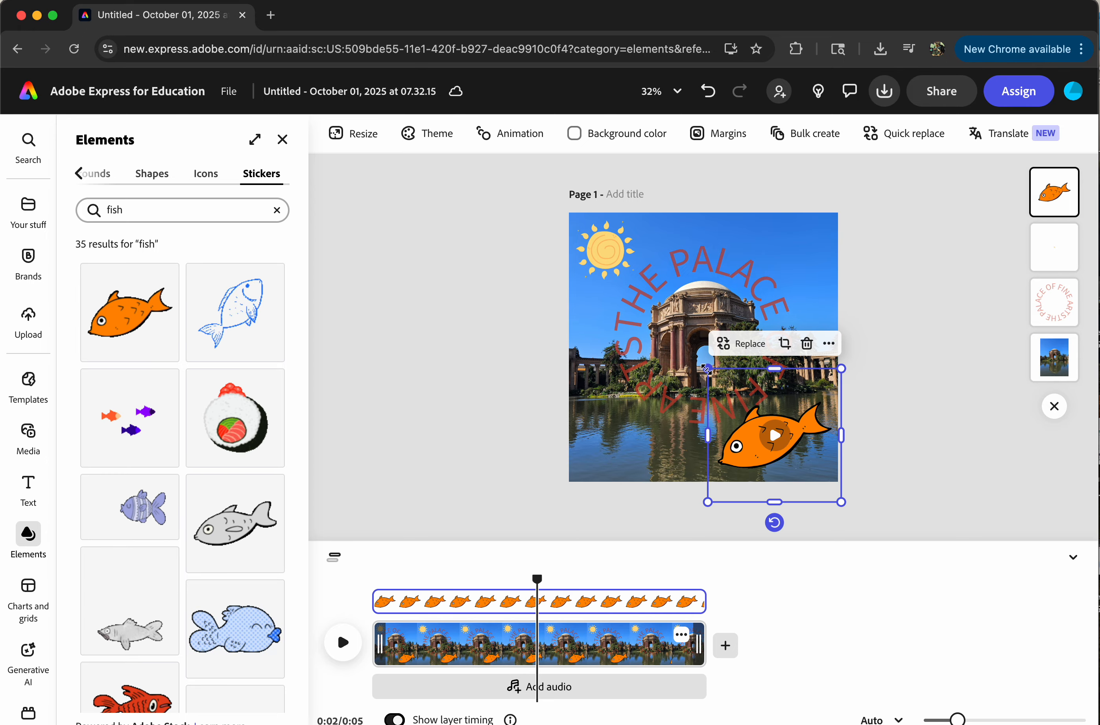
{"action": "left_click_drag", "start_coordinate": [706, 368], "coordinate": [768, 437]}
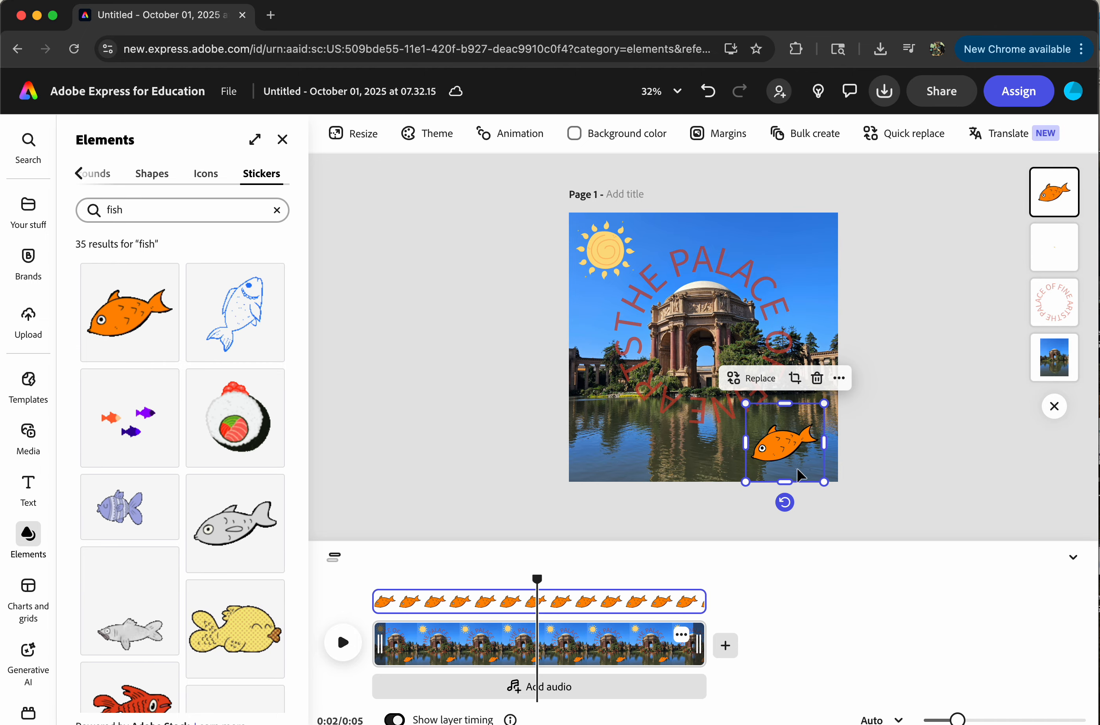
Step: Rotate the fish sticker about 45° clockwise, make it slightly smaller and play the design back
{"action": "left_click_drag", "start_coordinate": [785, 503], "coordinate": [742, 485]}
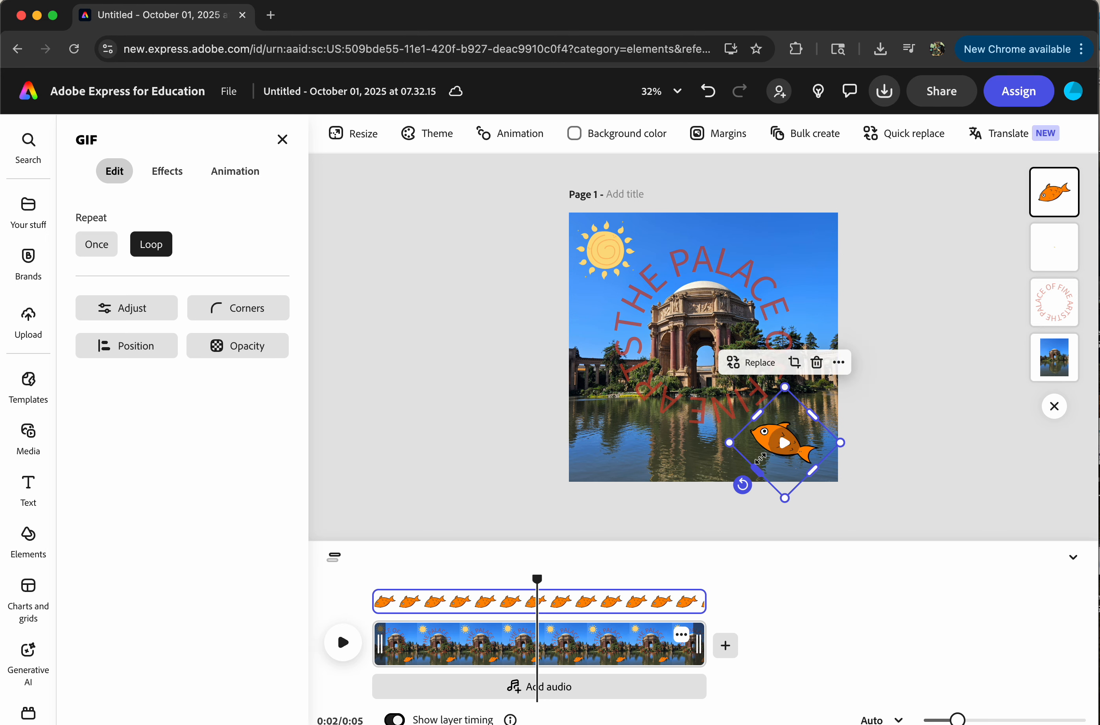
{"action": "left_click_drag", "start_coordinate": [786, 390], "coordinate": [785, 416]}
{"action": "left_click", "coordinate": [343, 642]}
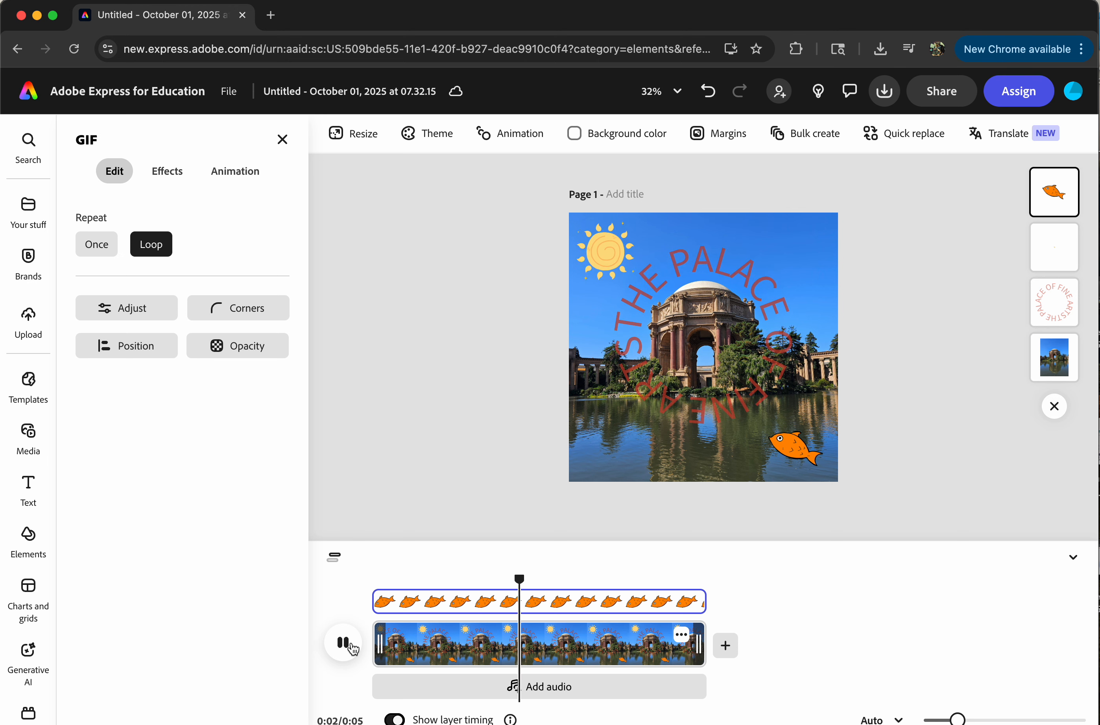
{"action": "left_click", "coordinate": [353, 645]}
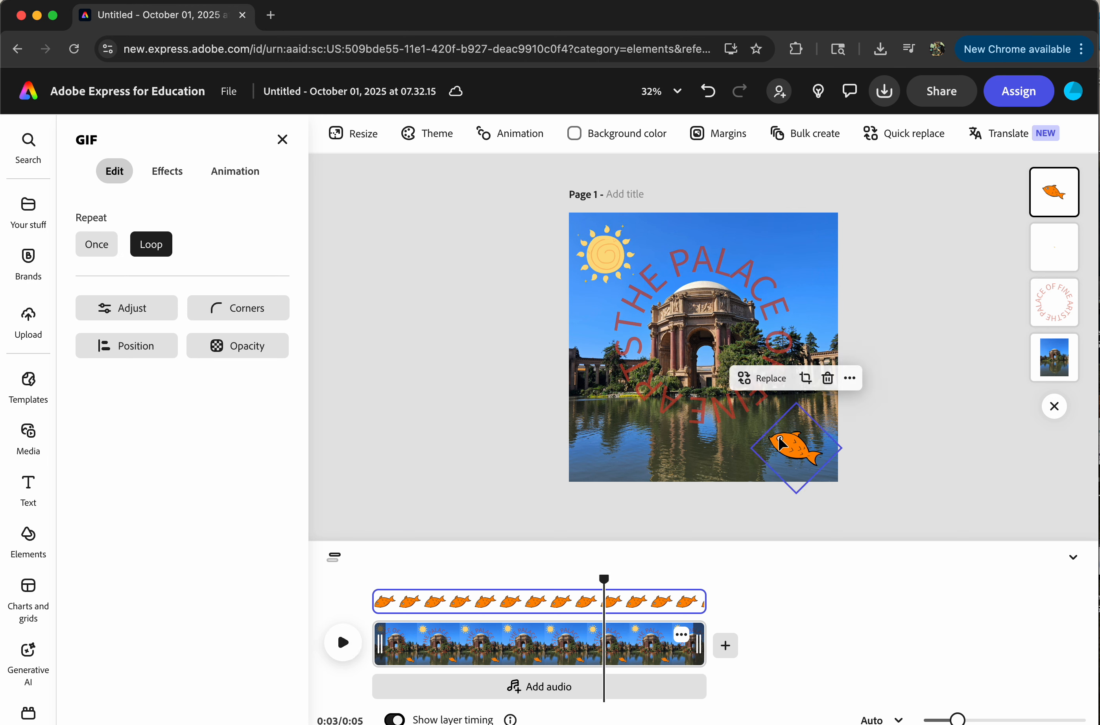
Step: Align the fish sticker to the bottom edge of the page
{"action": "left_click", "coordinate": [160, 315]}
{"action": "left_click", "coordinate": [82, 139]}
{"action": "left_click", "coordinate": [127, 346]}
{"action": "left_click", "coordinate": [123, 482]}
Step: Open the animation options for the fish sticker
{"action": "left_click", "coordinate": [514, 140]}
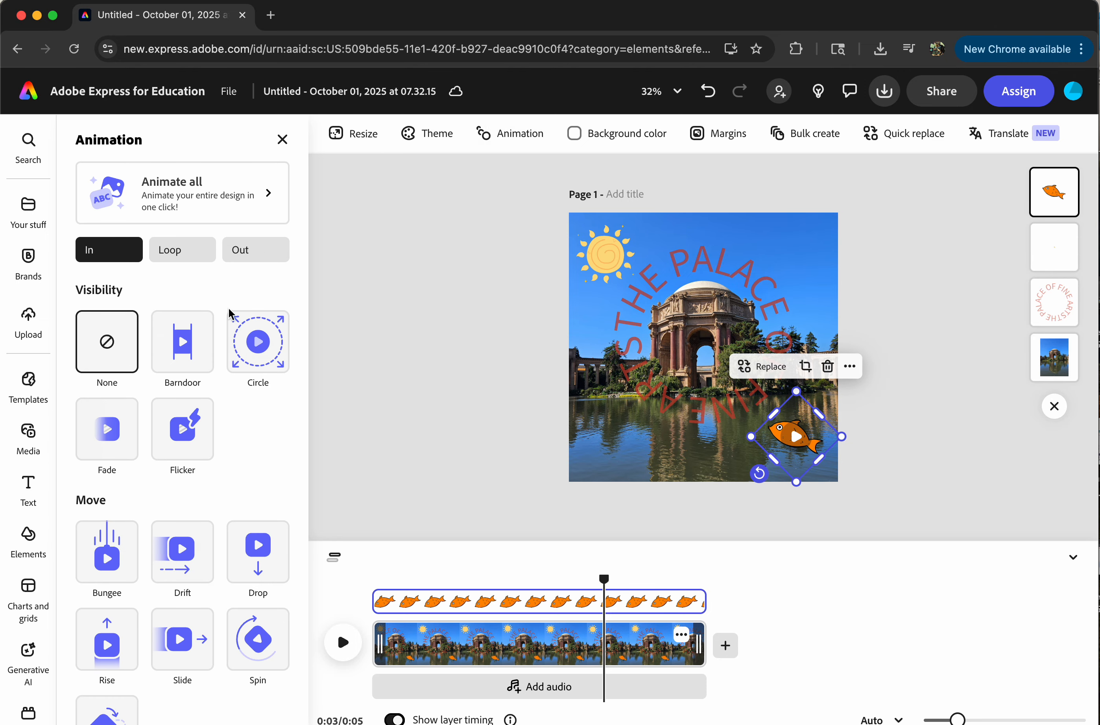